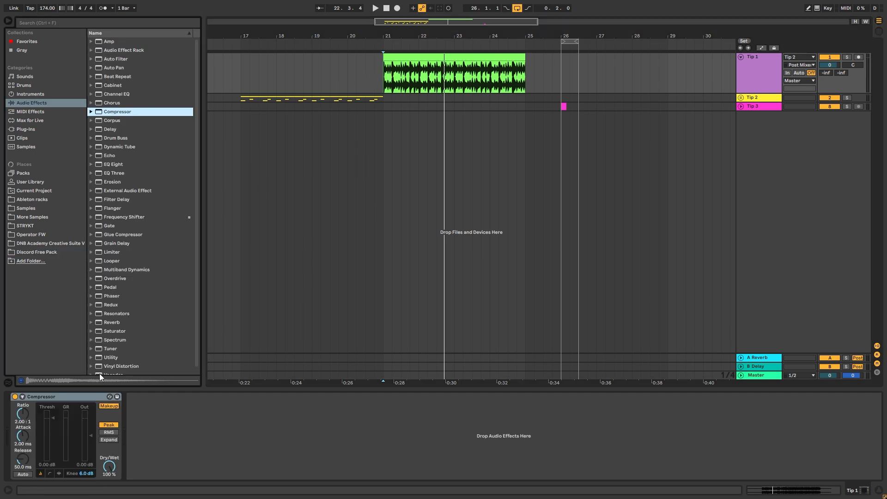
- Group the Compressor into an Audio Effect Rack, show its chain list, and rename the chain Dry
key("ctrl+g")
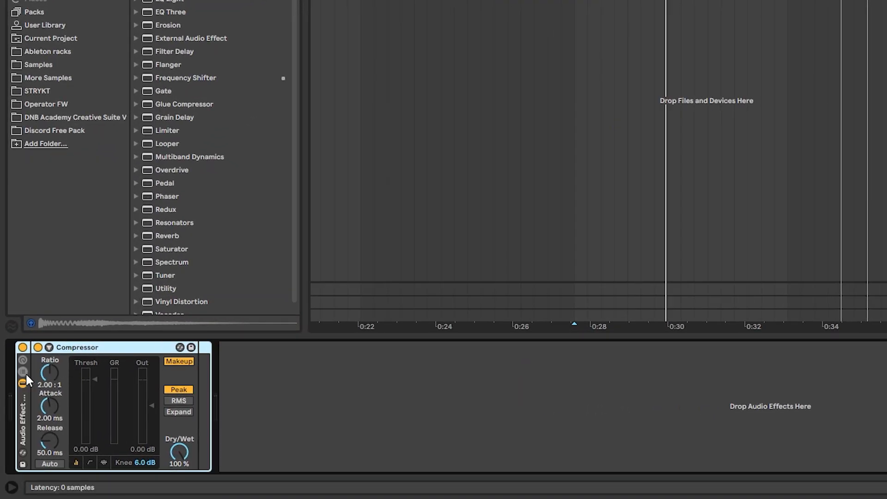
left_click(24, 373)
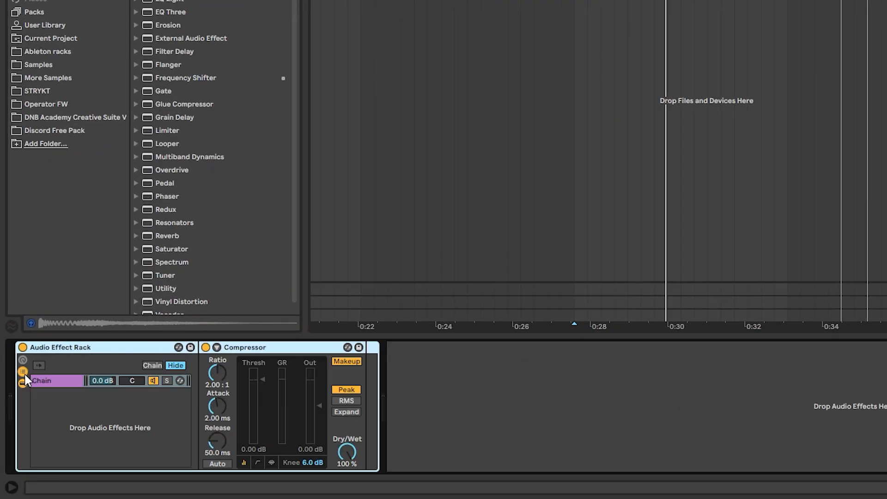
left_click(53, 379)
key("ctrl+r")
type("Dry")
key("Return")
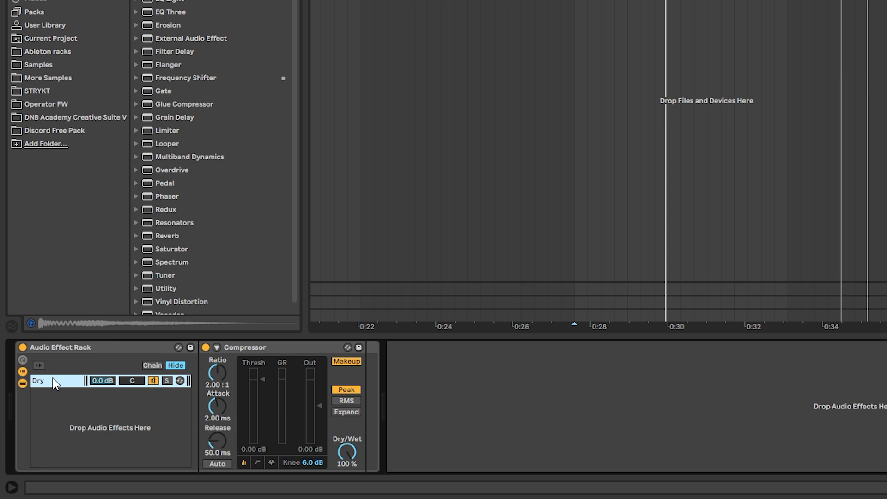
- Duplicate the Dry chain and name the copy Compressed
key("ctrl+d")
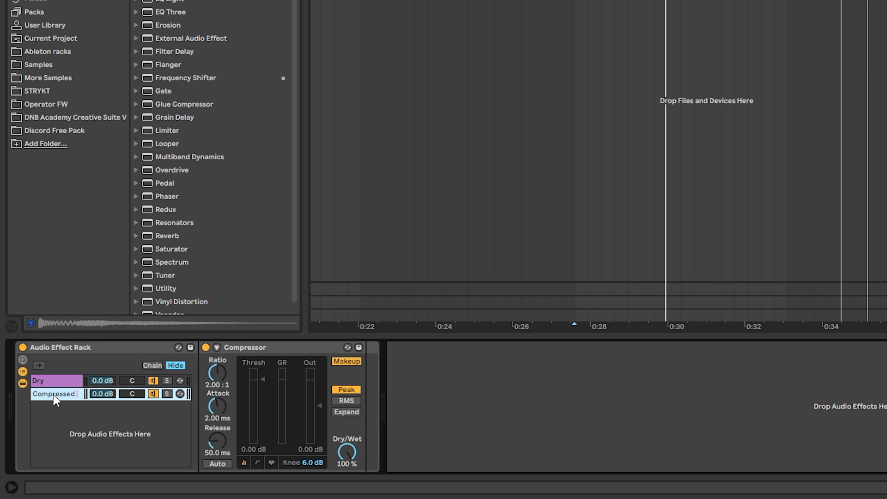
type("Compressed")
key("Return")
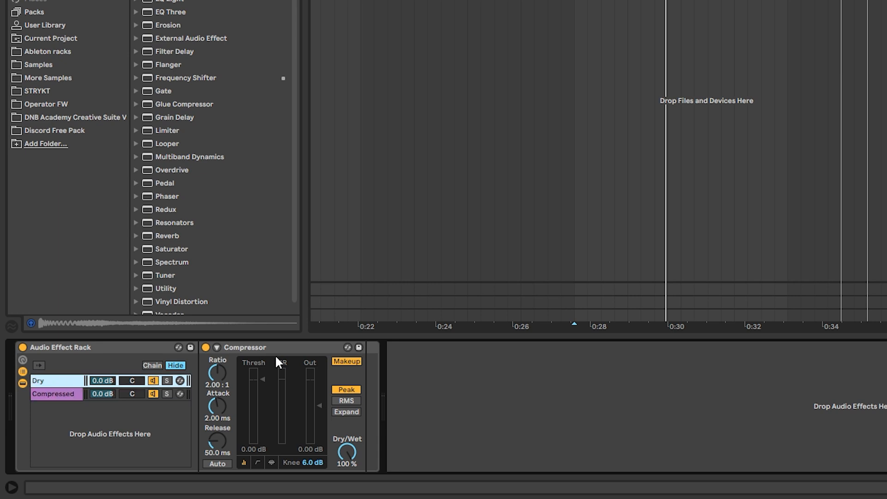
- Solo the Compressed chain and turn off Makeup on its Compressor
left_click(274, 353)
left_click(73, 387)
left_click(49, 395)
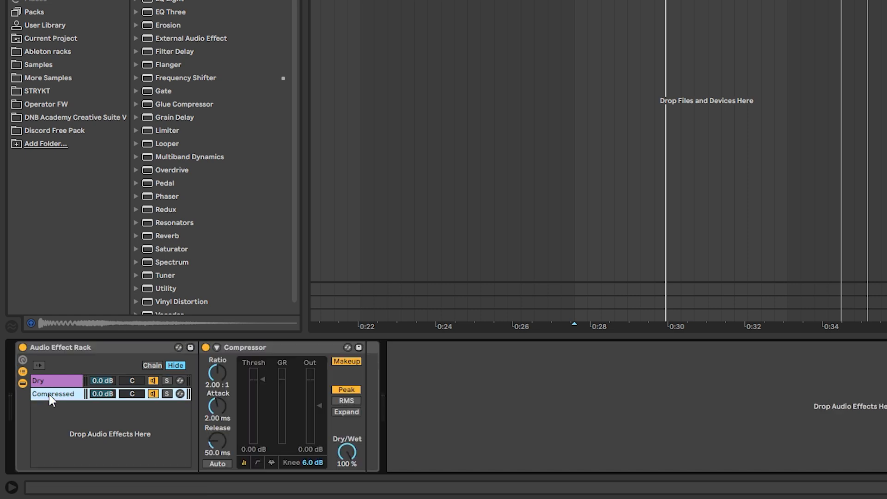
left_click(166, 393)
left_click(338, 361)
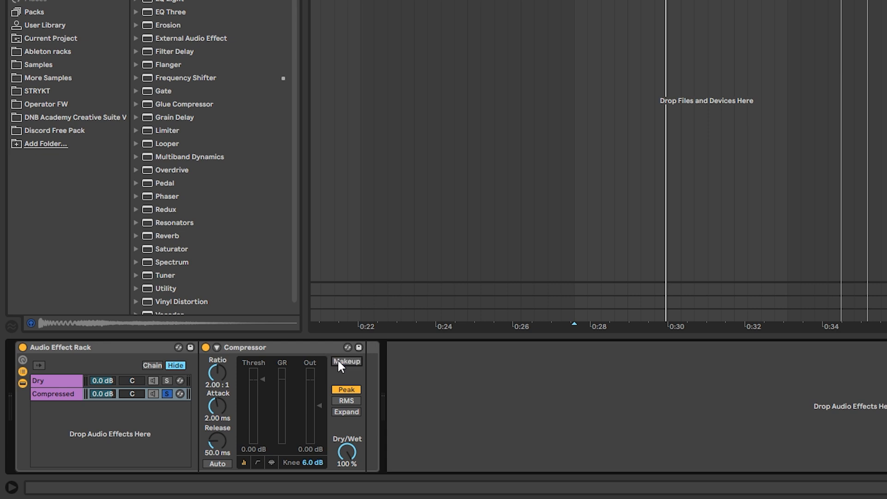
- Lower the Compressor's threshold to -inf dB while the drum loop plays
left_click(264, 379)
key("space")
left_click_drag(263, 379, 262, 440)
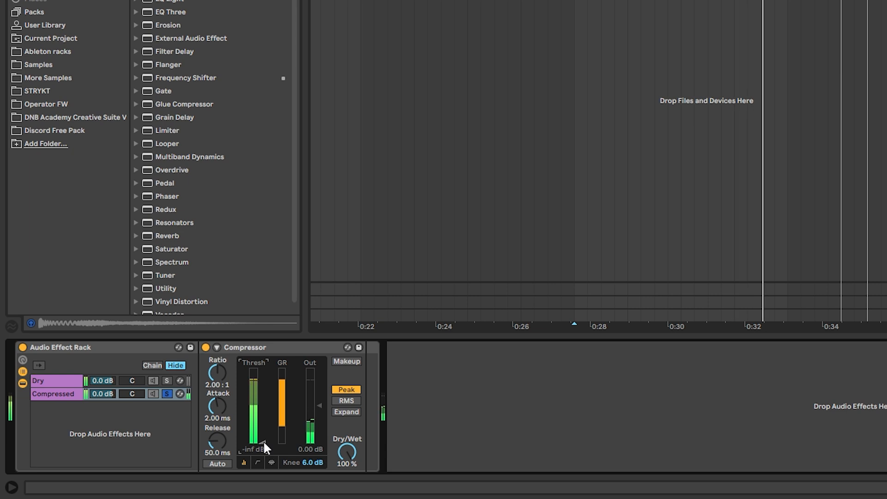
key("space")
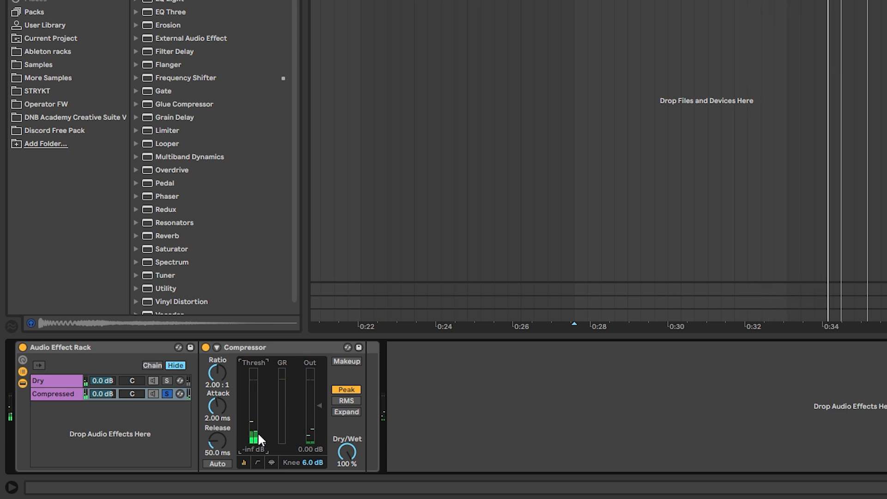
- Raise the Compressor's ratio to inf:1 and play the loop to hear it
left_click(221, 378)
left_click_drag(220, 378, 221, 323)
key("space")
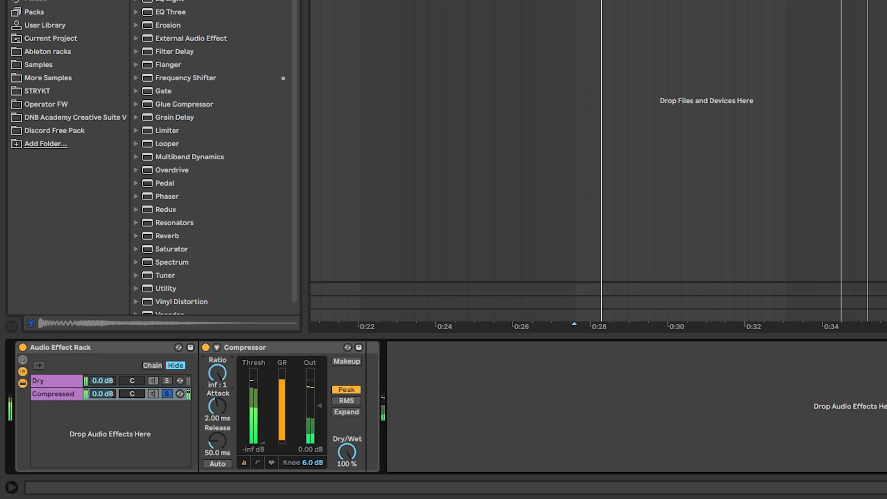
key("space")
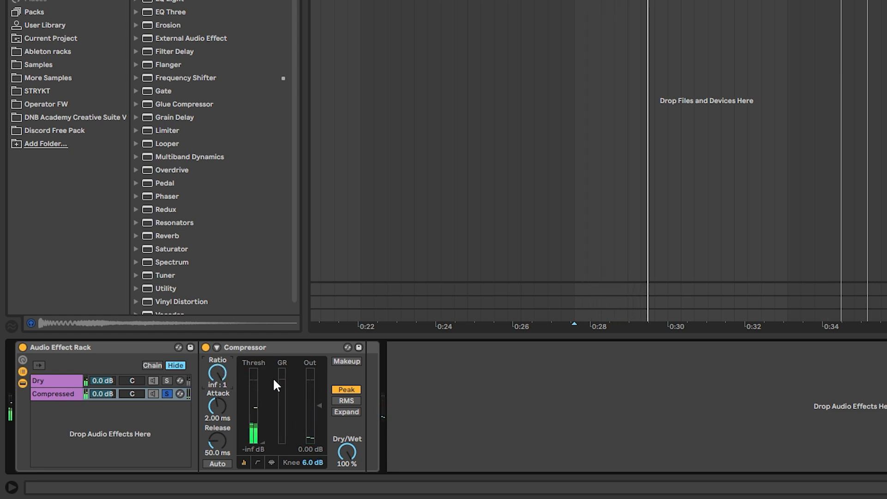
- Raise the Compressor's output gain to 36.0 dB during playback
key("space")
left_click_drag(320, 400, 320, 368)
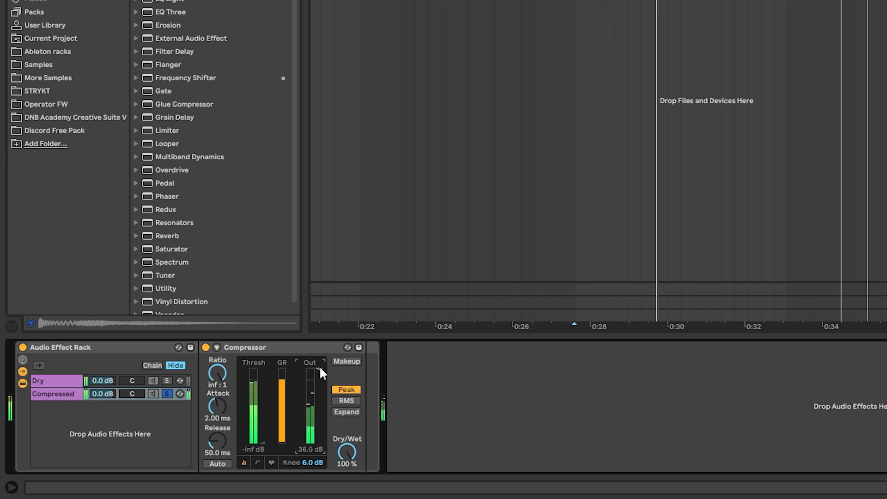
key("space")
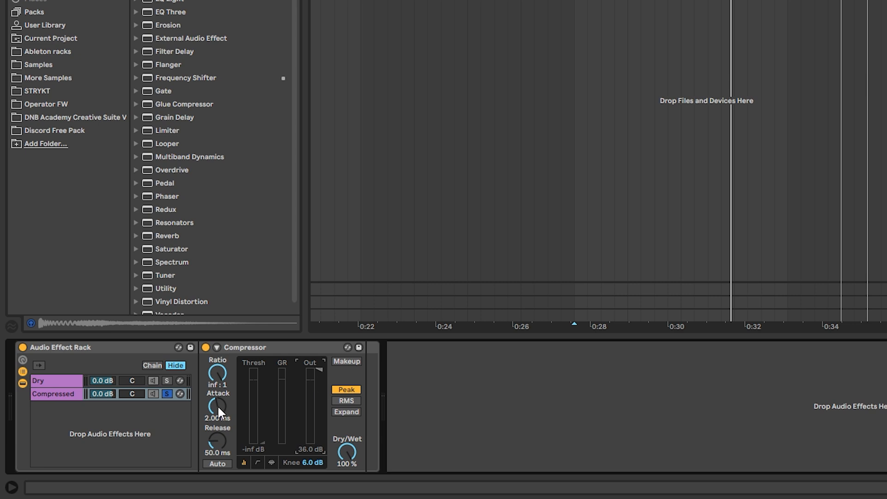
- Shorten the Compressor's attack to 0.01 ms during playback
key("space")
left_click_drag(217, 406, 217, 447)
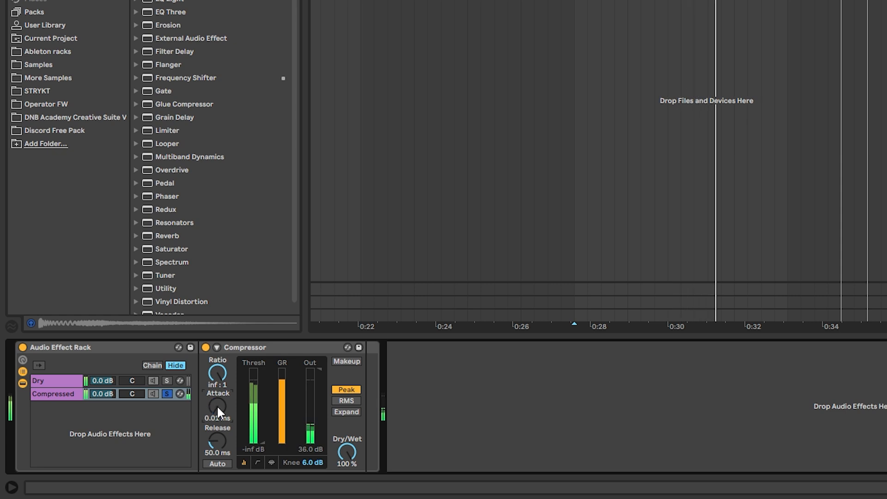
key("space")
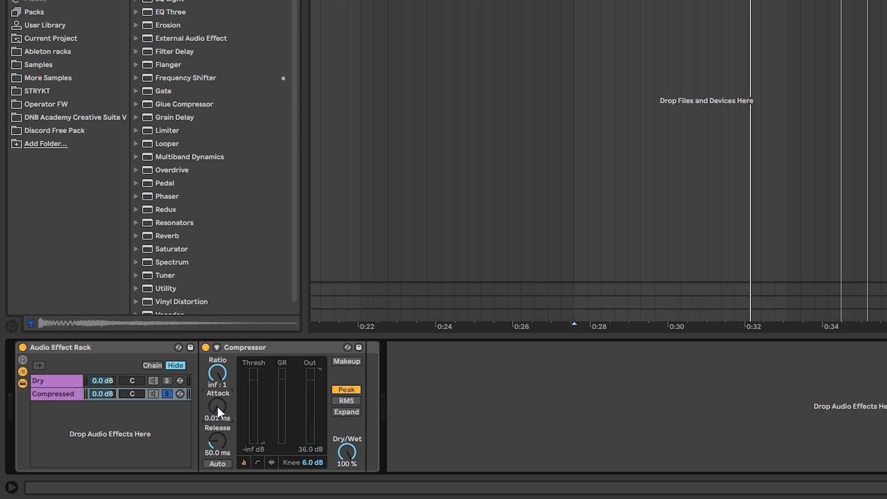
- Try different release times on the Compressor during playback and settle on 53.6 ms
key("space")
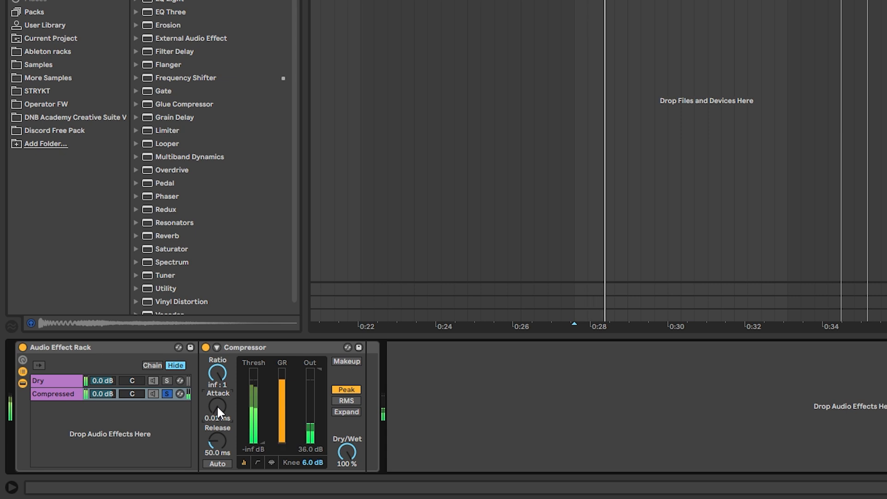
mouse_move(221, 445)
left_mouse_down()
mouse_move(220, 409)
mouse_move(220, 443)
left_mouse_up()
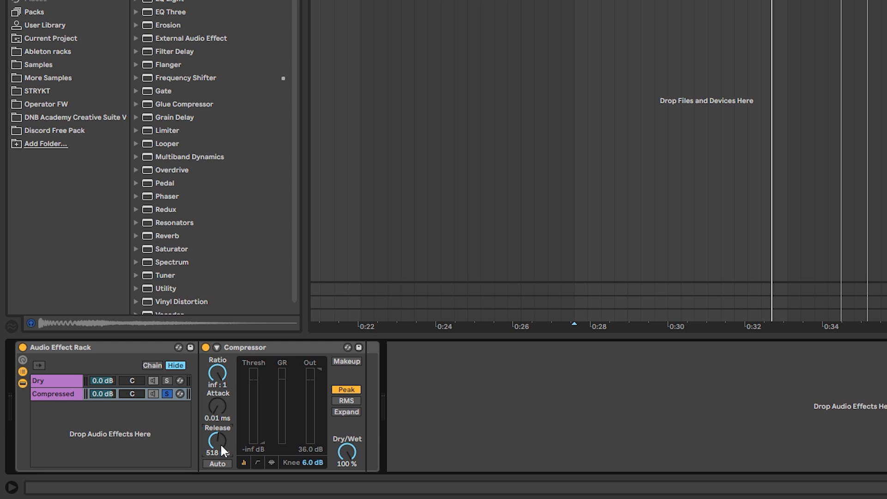
left_click_drag(220, 443, 220, 464)
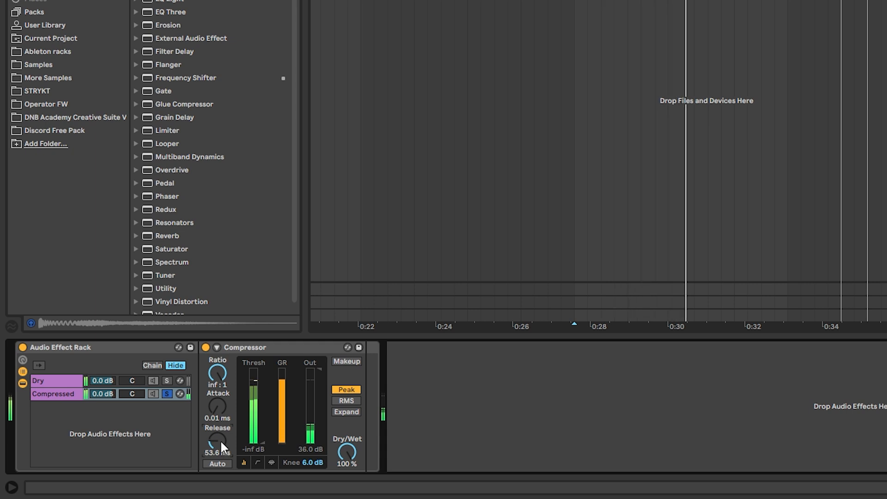
key("space")
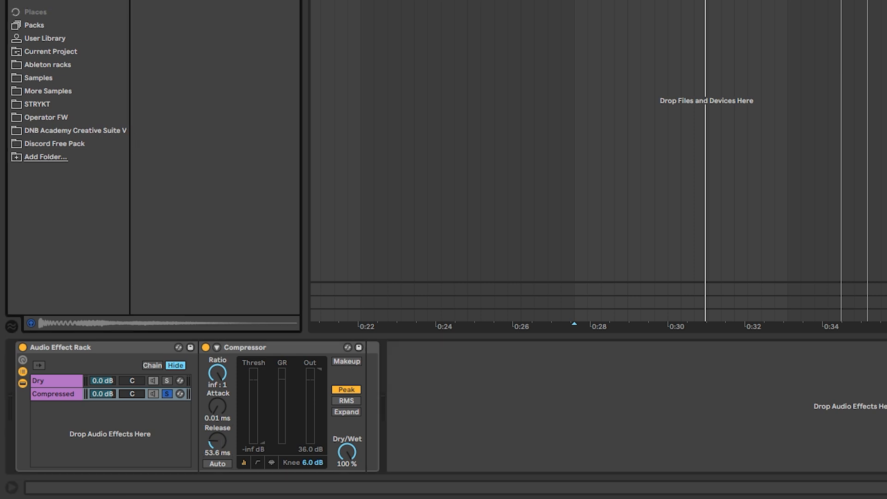
- Add a Utility after the Compressor on the Compressed chain and boost its gain to 21.1 dB, listening to the loop
left_click_drag(321, 210, 363, 389)
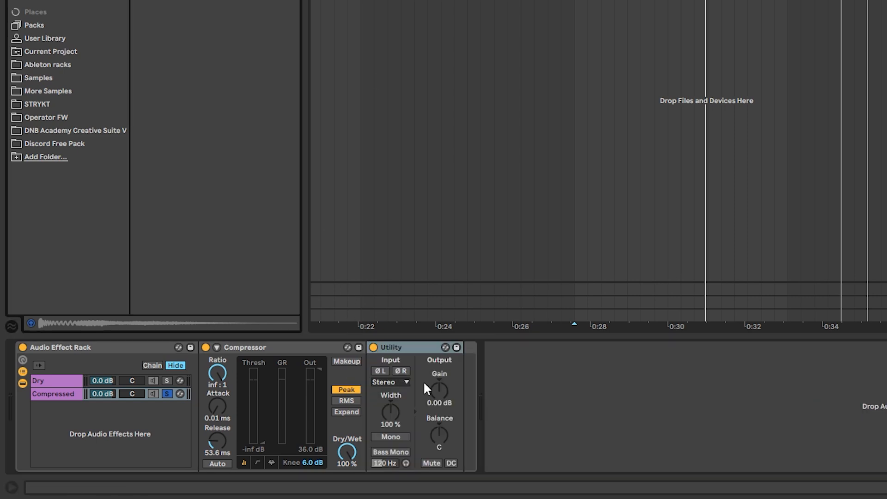
left_click_drag(441, 388, 442, 339)
key("space")
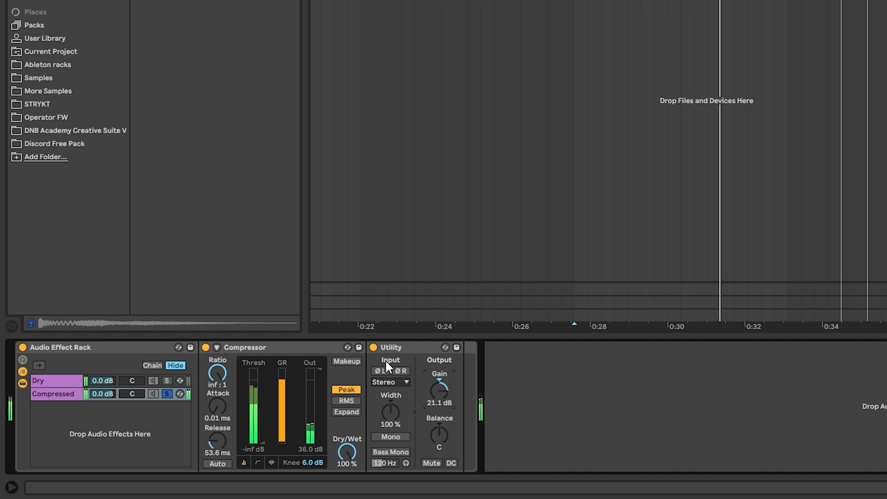
key("space")
- Unsolo the Compressed chain, pull its volume down to -inf dB, and blend it back in to -2.7 dB during playback
left_click(164, 394)
left_click_drag(110, 394, 110, 439)
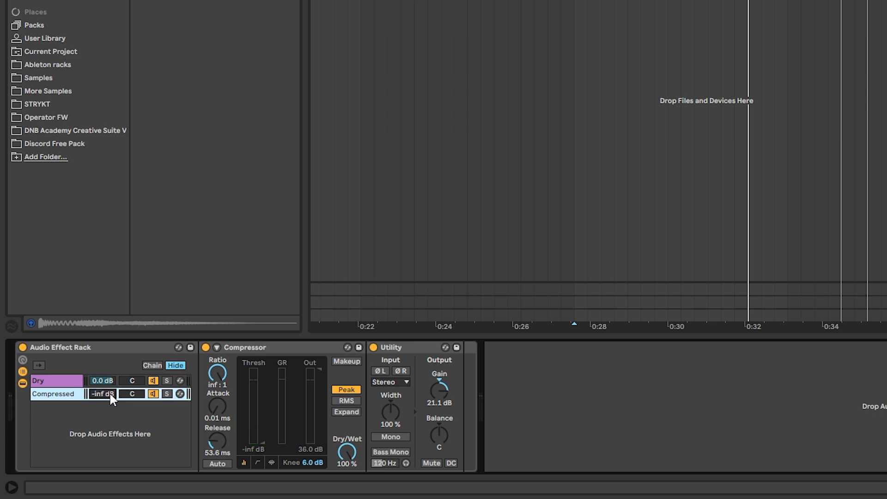
key("space")
left_click_drag(109, 391, 109, 358)
key("space")
key("space")
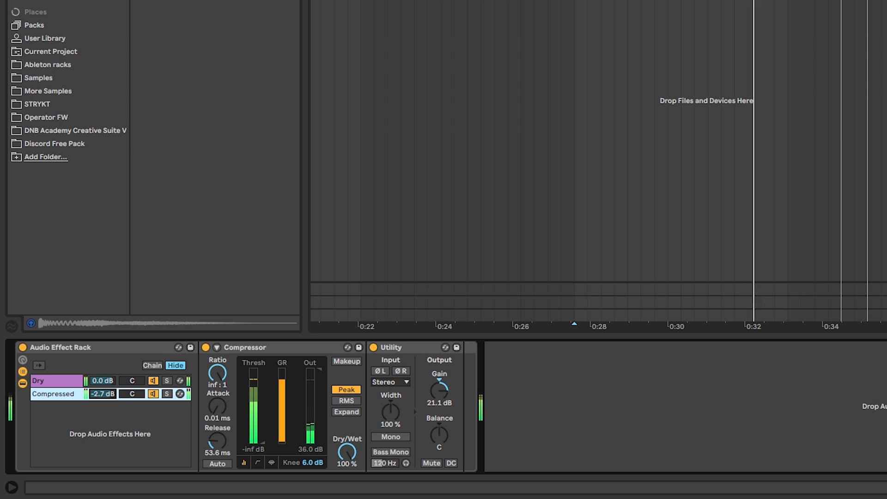
key("space")
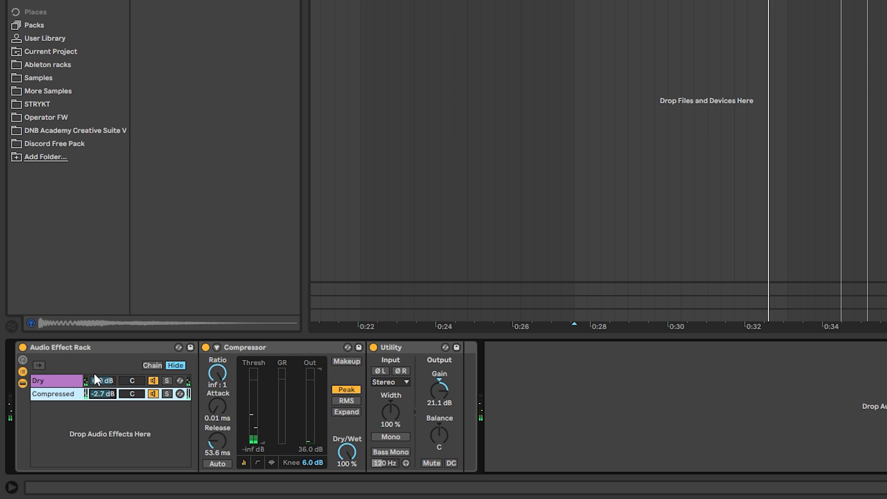
- Compare the drum loop with the Audio Effect Rack bypassed and with it switched back on
left_click(22, 347)
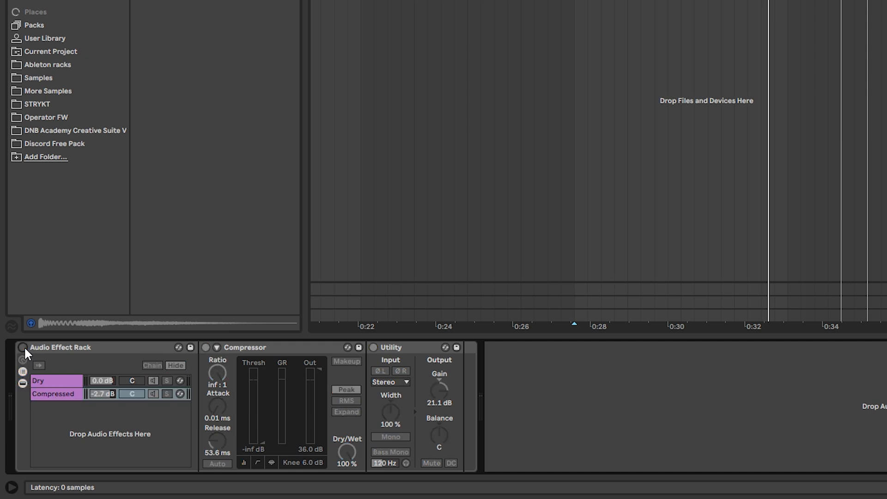
key("space")
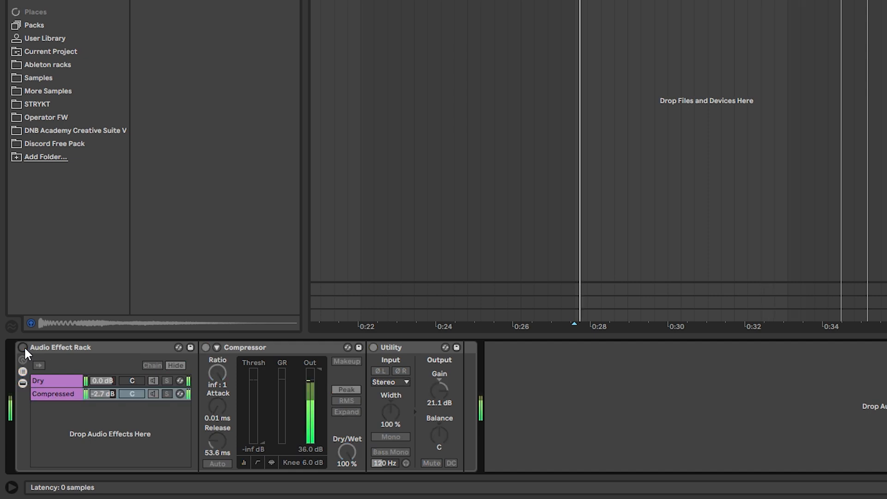
key("space")
left_click(23, 347)
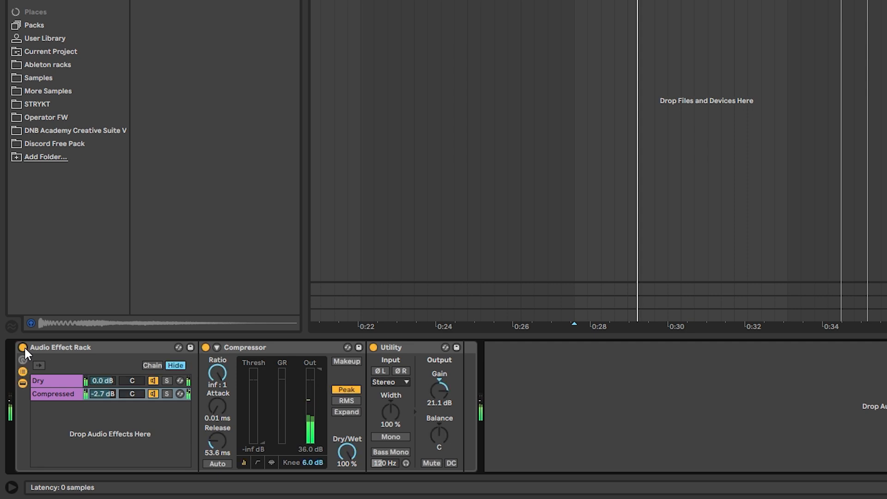
key("space")
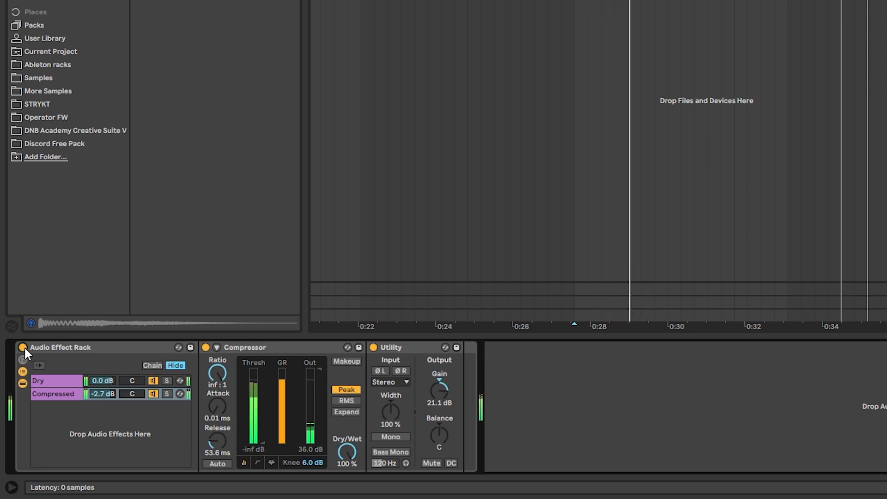
key("space")
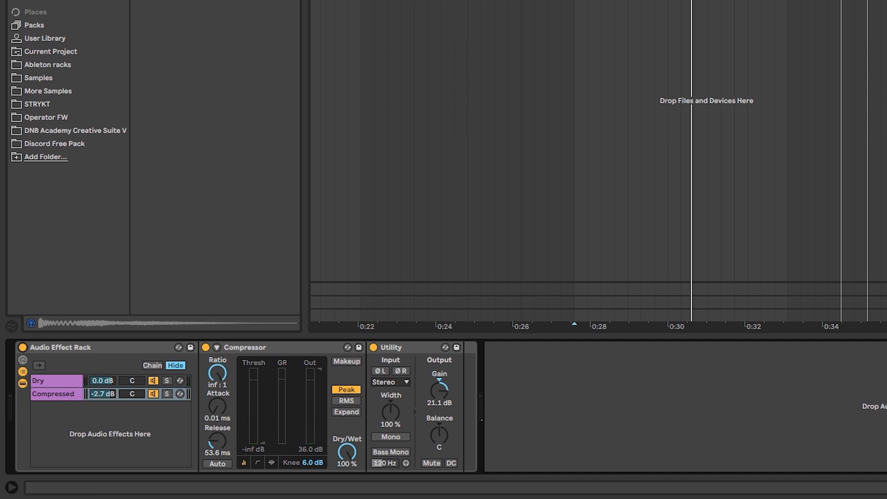
- Bypass the Audio Effect Rack and play the loop in Session View to measure the master's peak level
key("Tab")
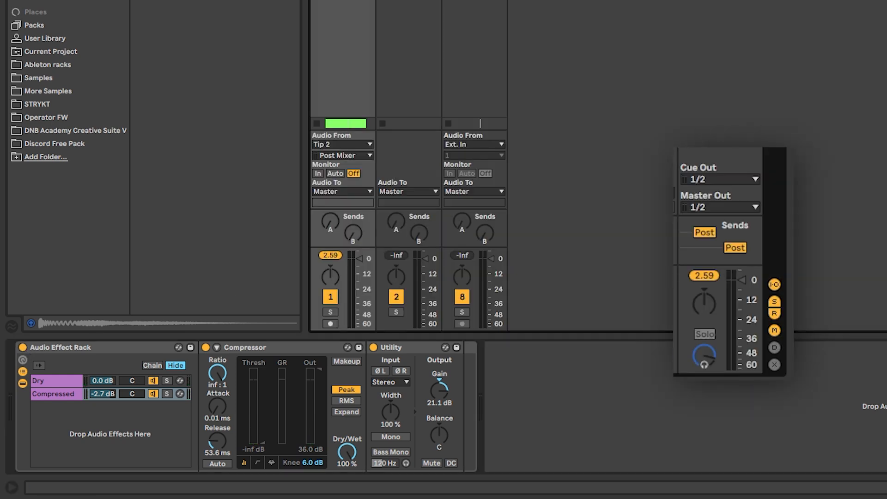
left_click(22, 347)
key("space")
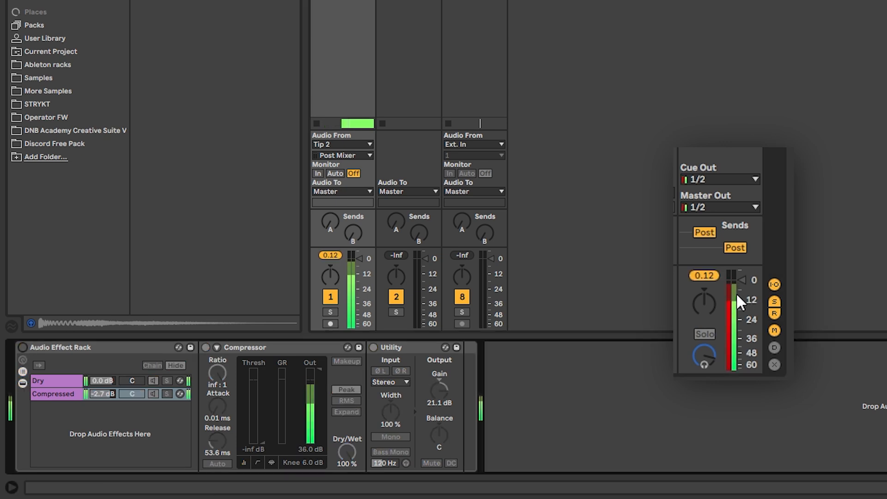
key("space")
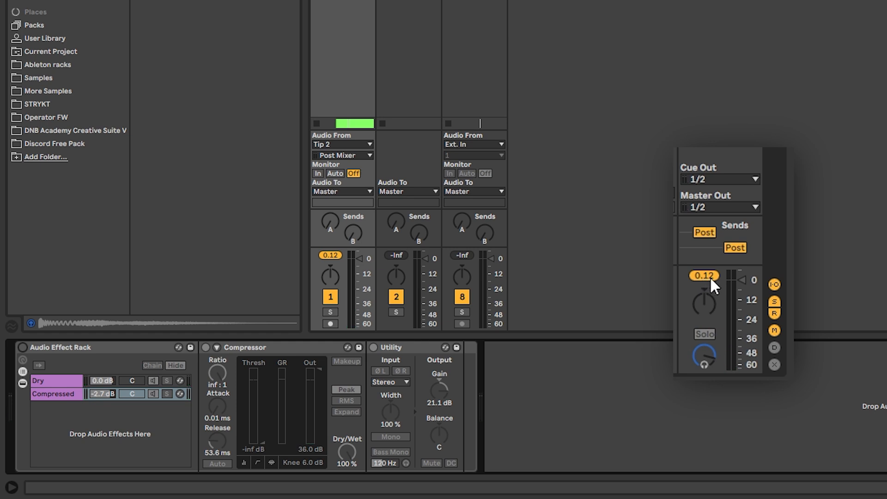
- Reset the master peak reading, lower the Tip 1 track volume slightly, and play the loop to recheck the peak level
left_click(709, 276)
key("space")
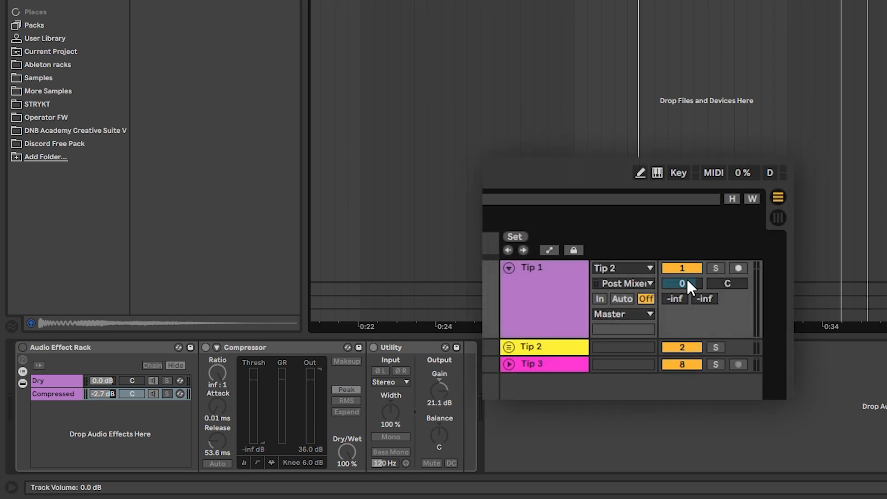
left_click_drag(685, 283, 685, 286)
key("space")
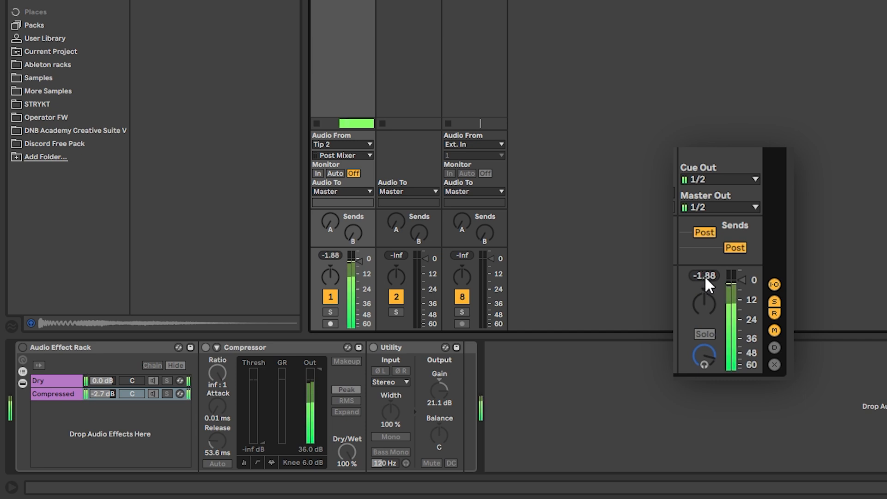
key("space")
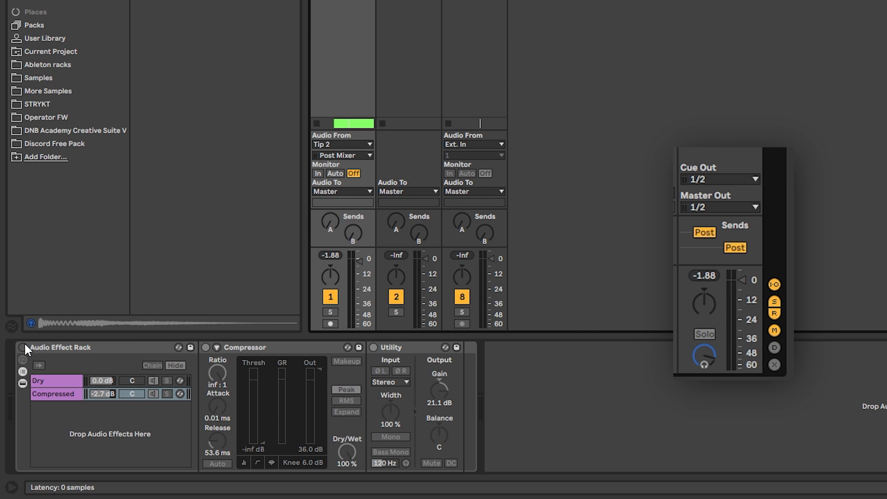
- Switch the Audio Effect Rack back on and play the loop to measure the master's peak level
left_click(23, 347)
key("space")
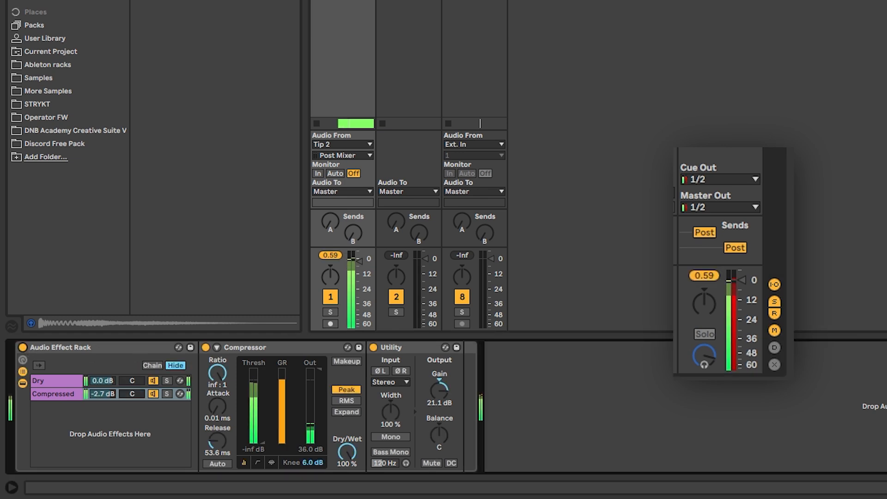
key("space")
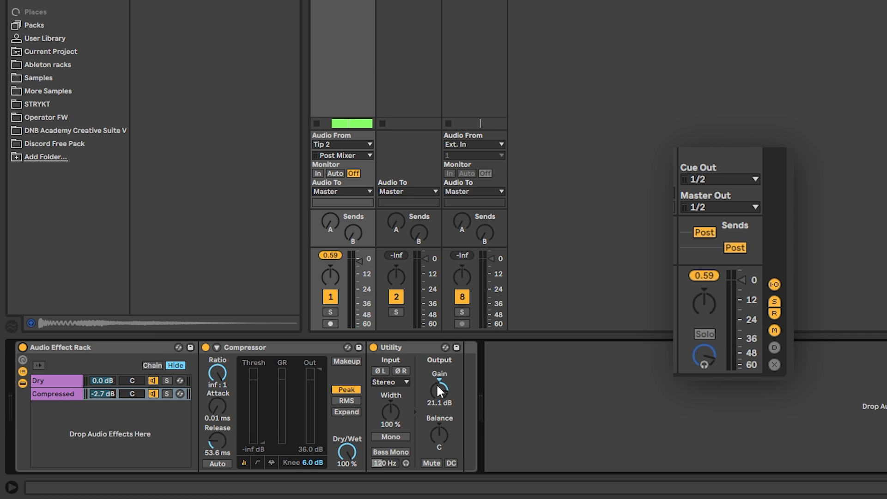
- Add a second Utility after the rack with its gain at -2.00 dB, and play the loop to recheck the peak level
left_click(294, 1)
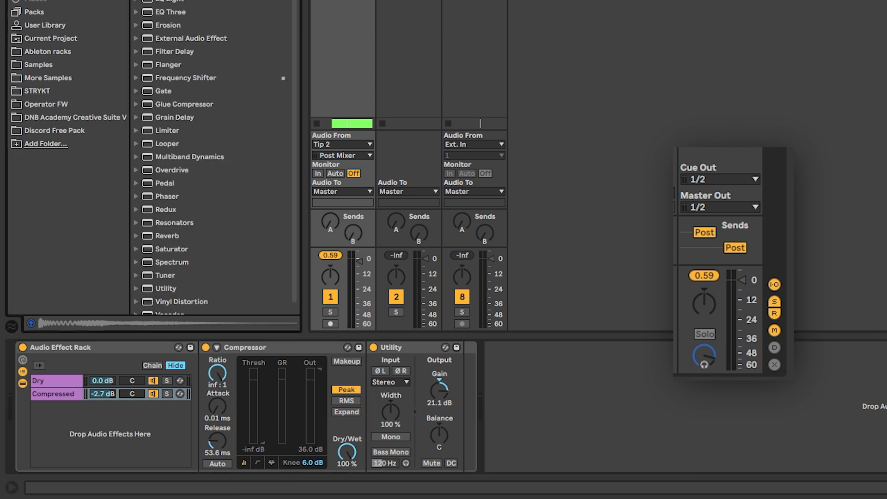
scroll(199, 250, "down", 1)
left_click_drag(160, 281, 522, 384)
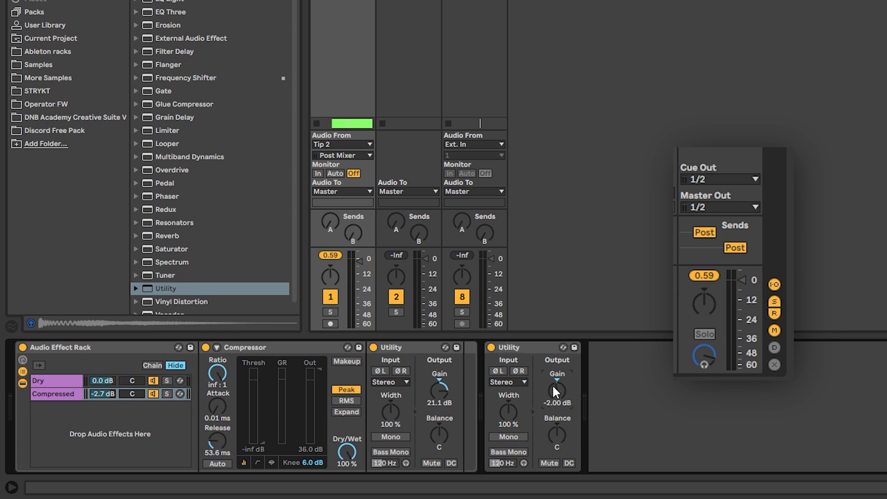
key("space")
key("space")
key("space")
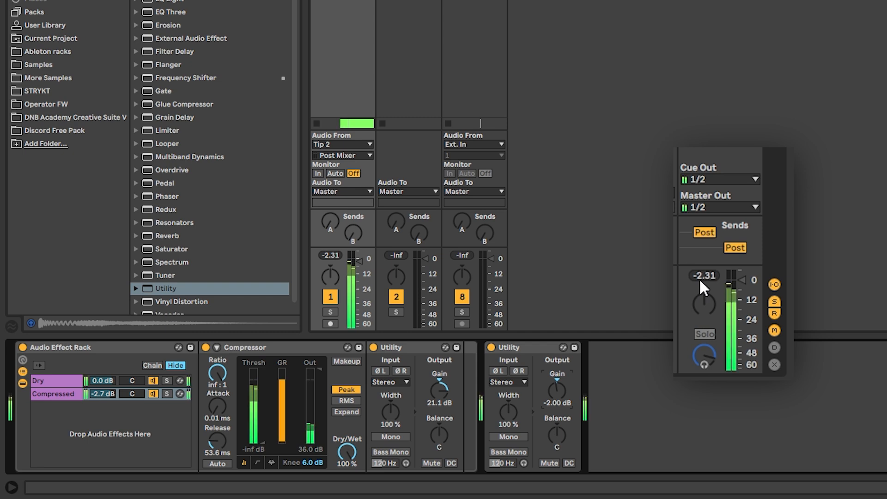
key("space")
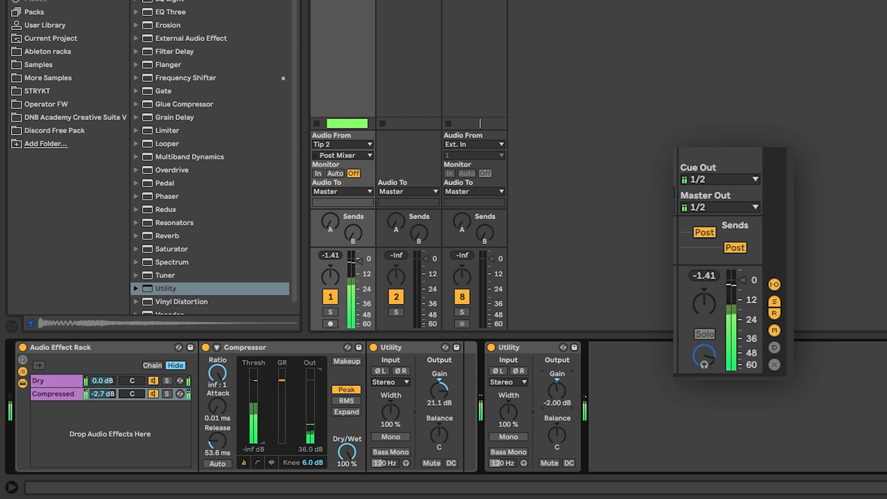
- Select the Audio Effect Rack together with the second Utility and compare the loop with both bypassed and both switched on
left_click(173, 349)
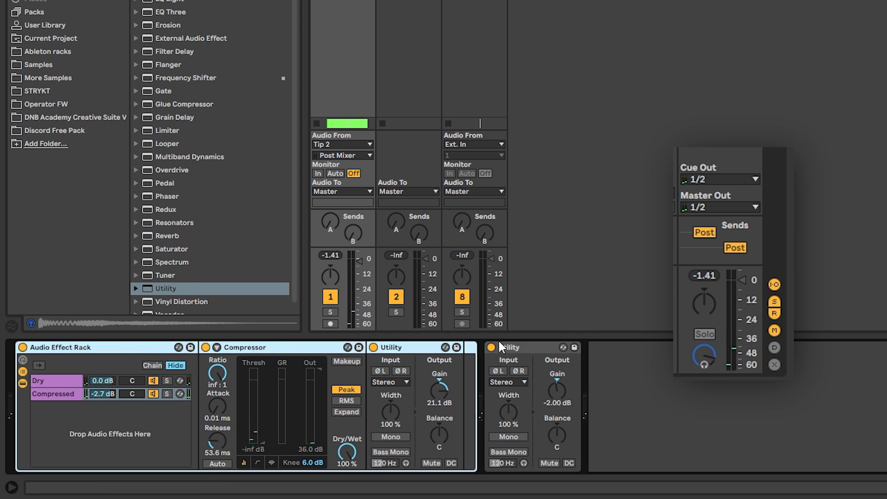
left_click(528, 351, "shift")
key("0")
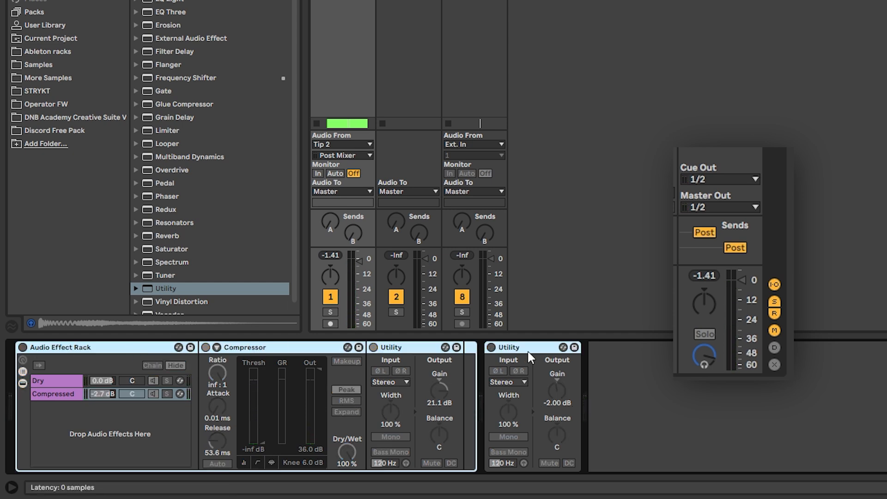
key("space")
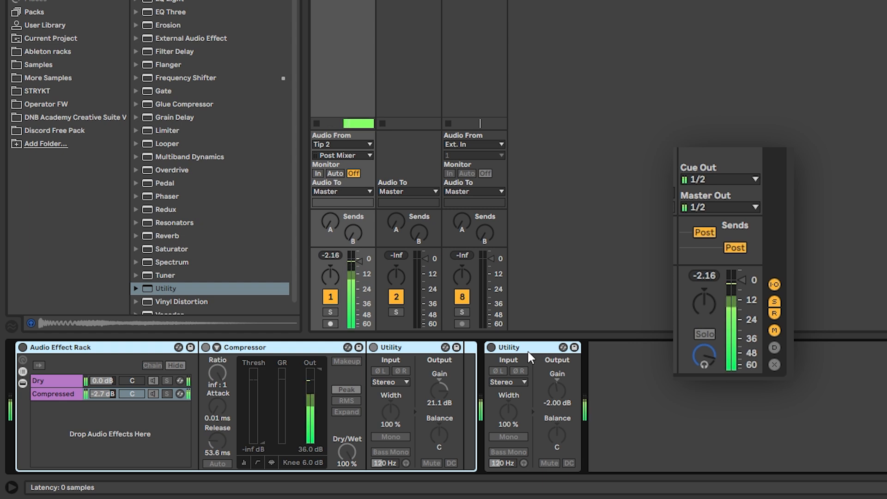
key("0")
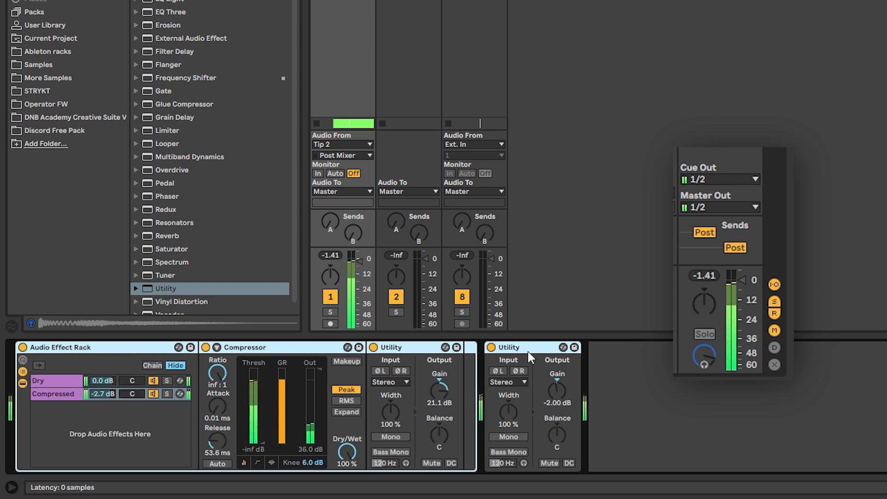
key("space")
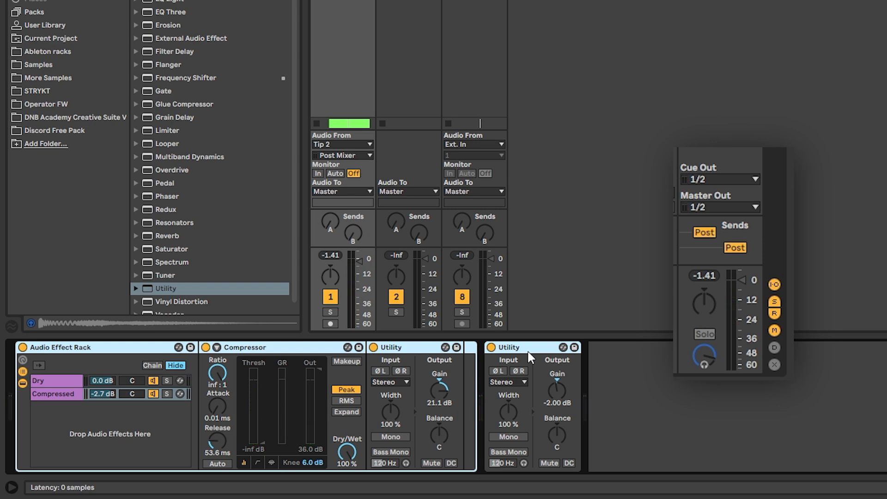
key("space")
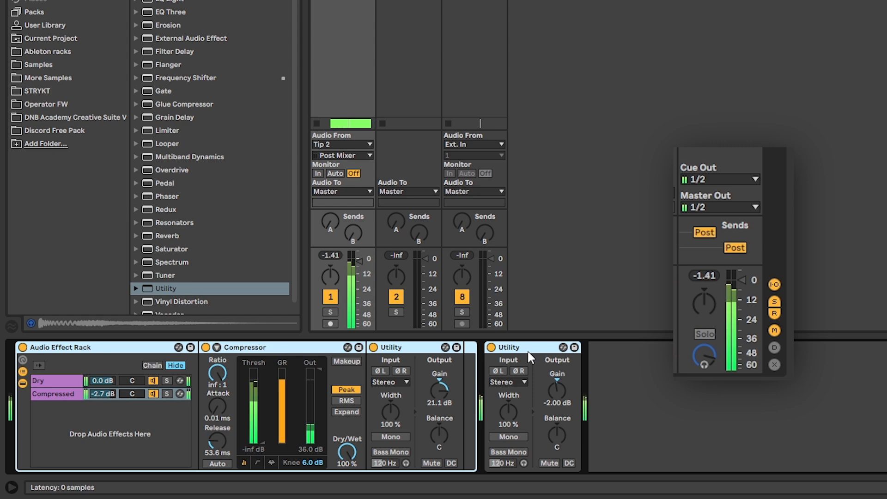
key("0")
key("0")
key("space")
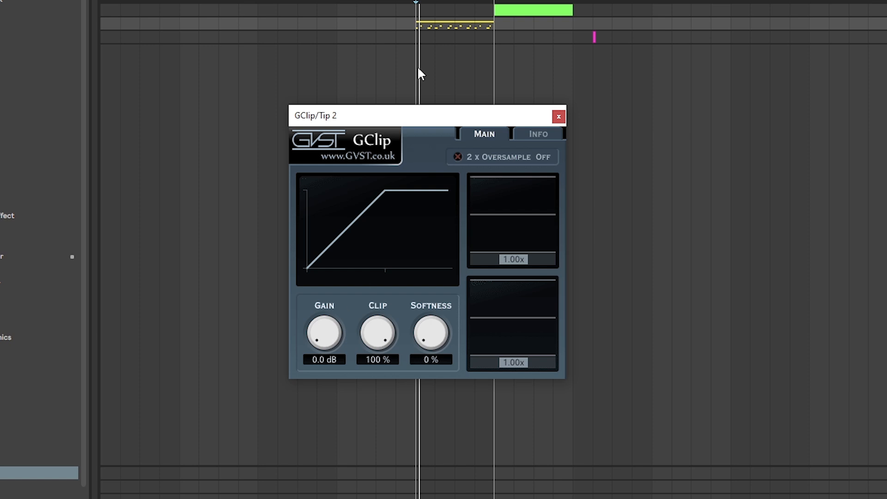
- Play the Tip 2 loop from its start, check its peak level on the master in Session View, and reset the reading
left_click(416, 32)
key("space")
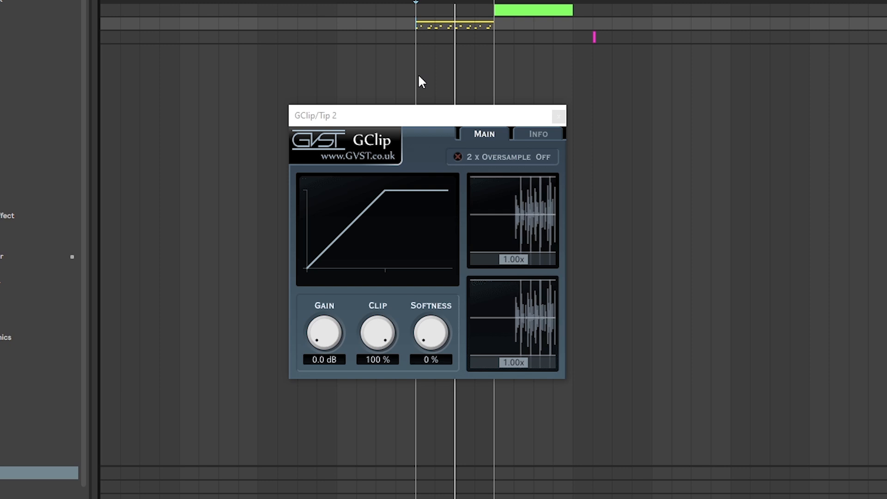
key("space")
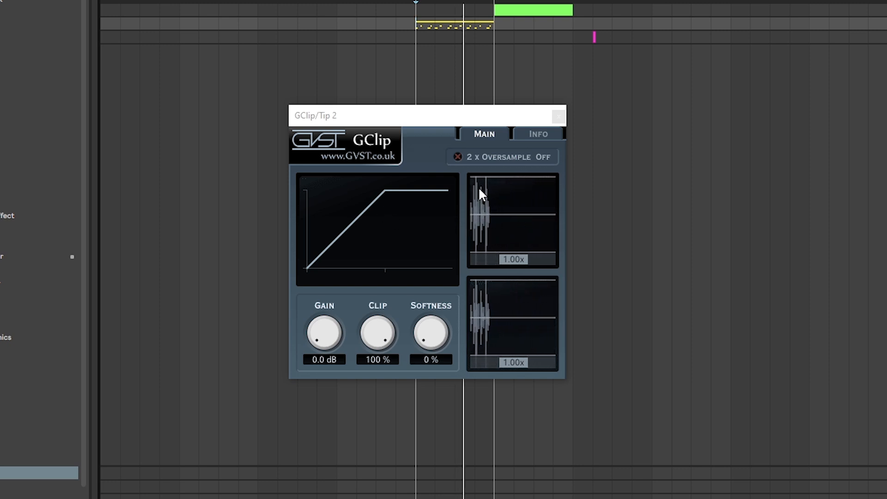
key("Tab")
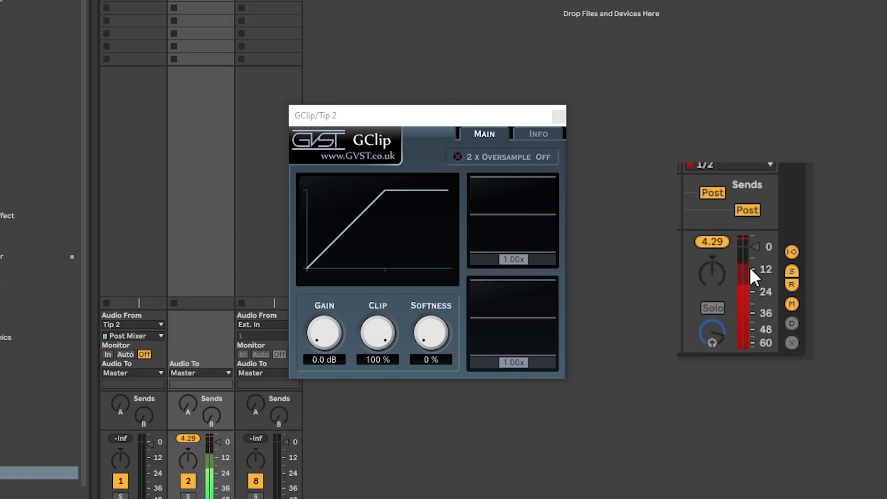
left_click(705, 245)
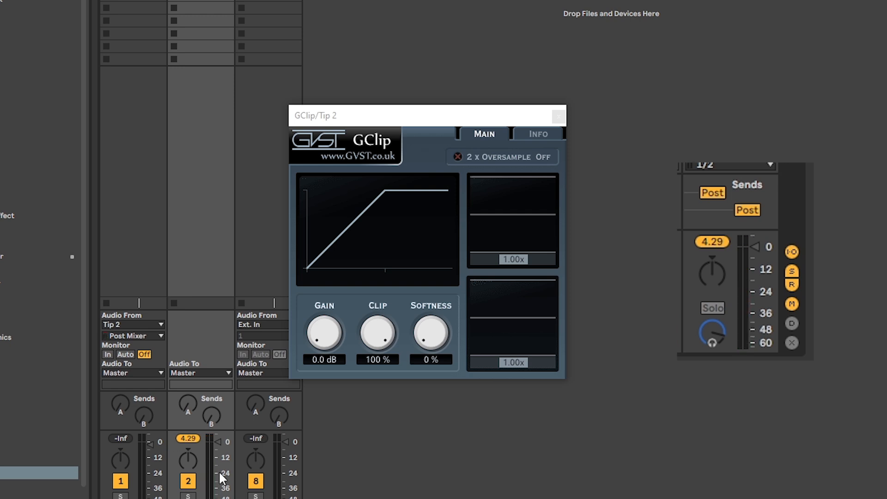
- Lower GClip's Clip to 45 % while the Tip 2 loop plays
key("space")
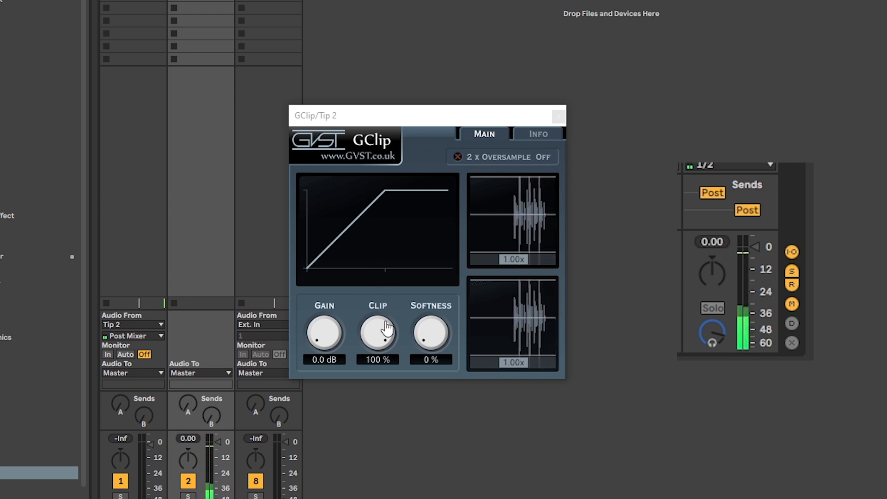
left_click_drag(382, 329, 386, 353)
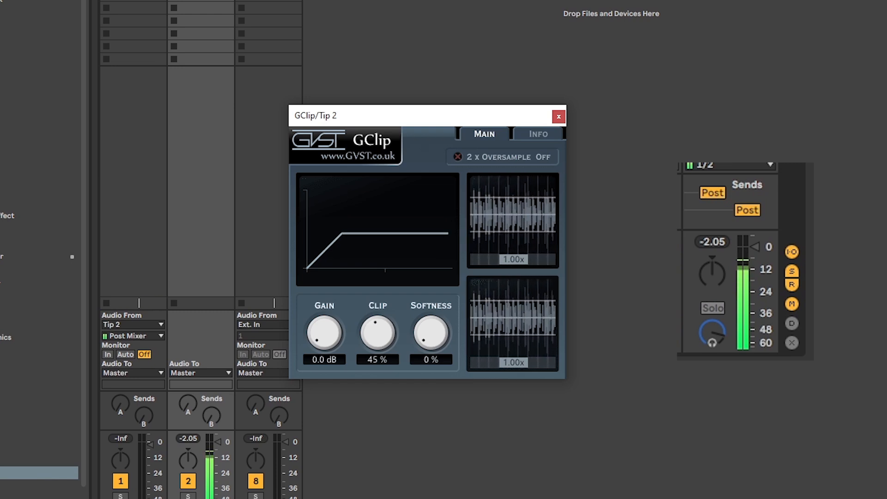
key("space")
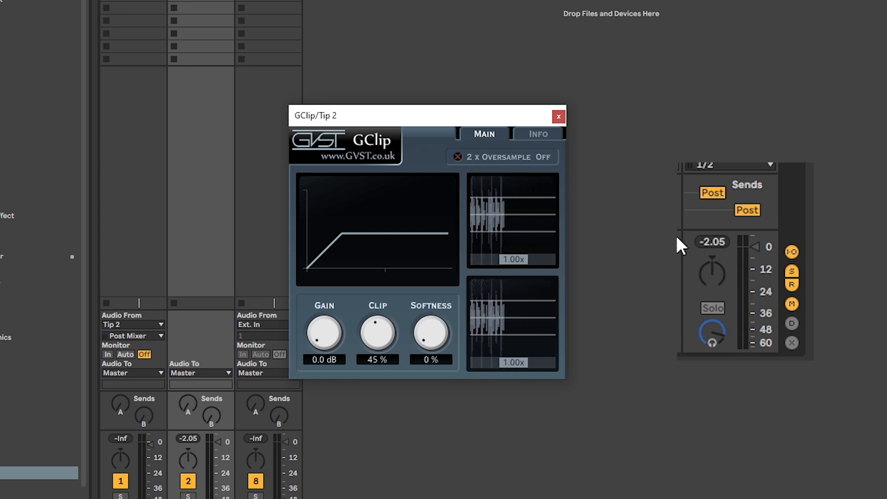
- Replay the Tip 2 loop several times to compare the master's peak level with and without clipping
key("space")
left_click_drag(755, 271, 750, 276)
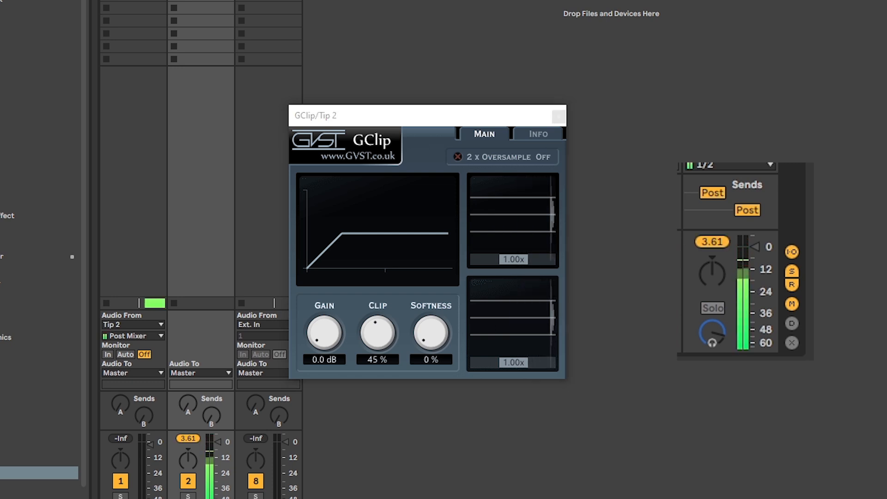
key("space")
key("space")
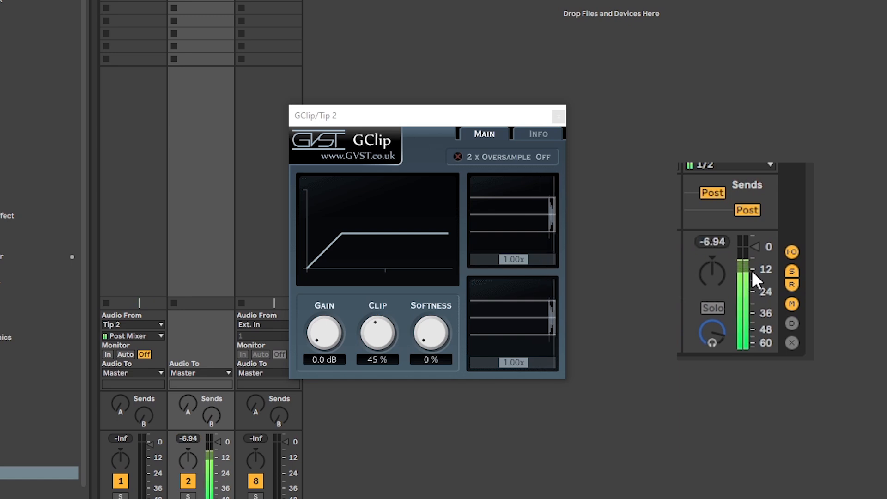
key("space")
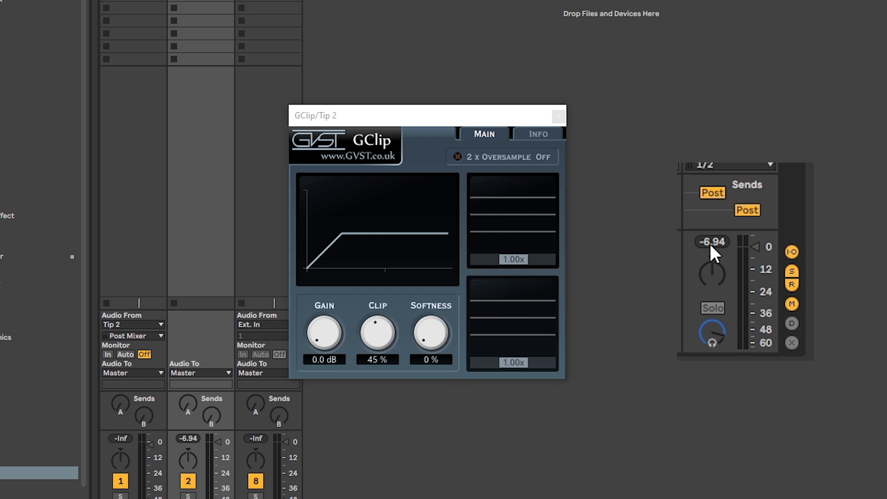
key("space")
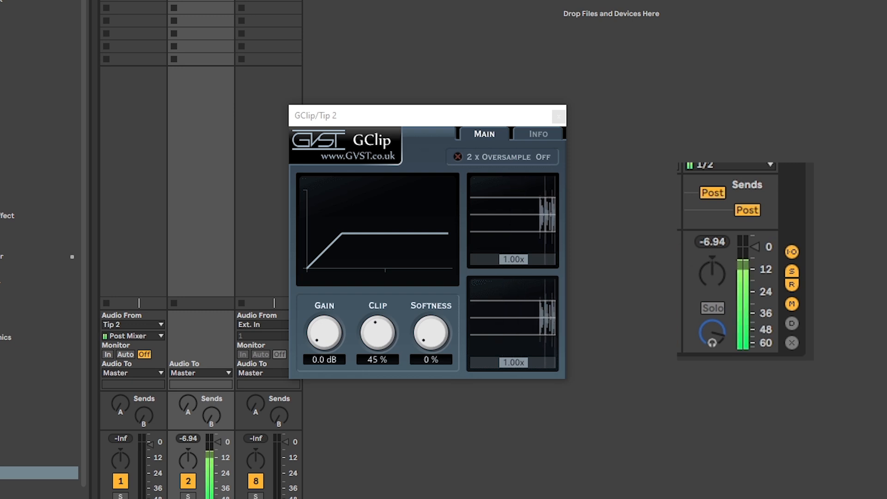
key("space")
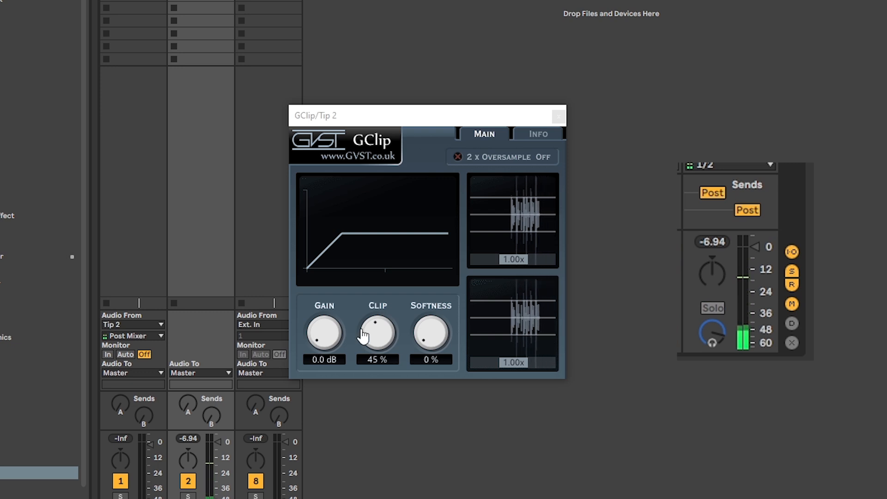
- Raise GClip's Gain to 4.6 dB and replay the Tip 2 loop
left_click_drag(326, 332, 329, 313)
key("space")
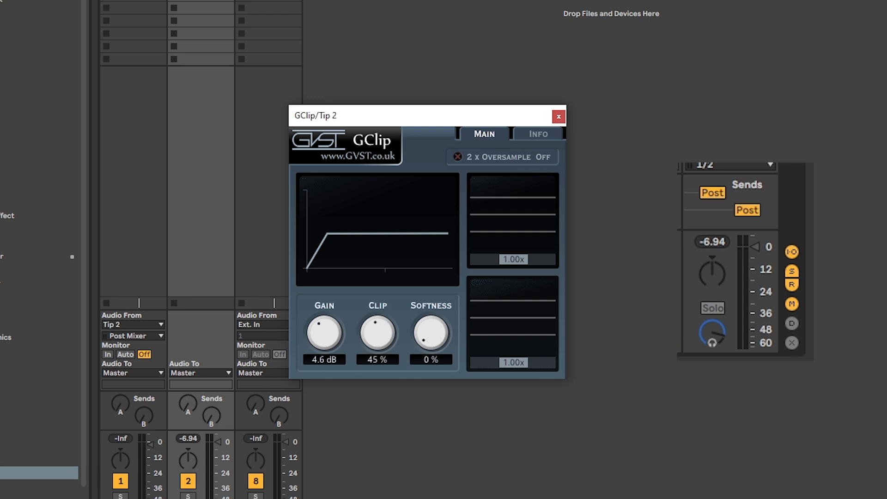
key("space")
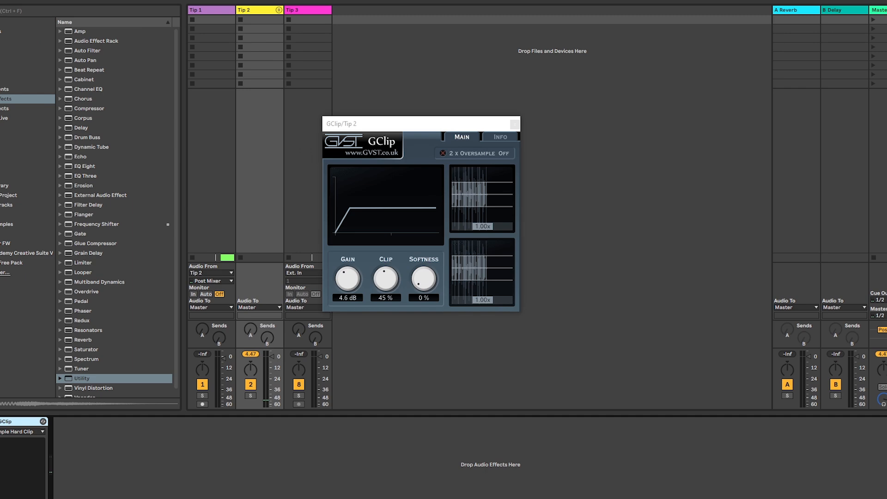
- Return to Arrangement View and close the GClip plug-in window
key("Tab")
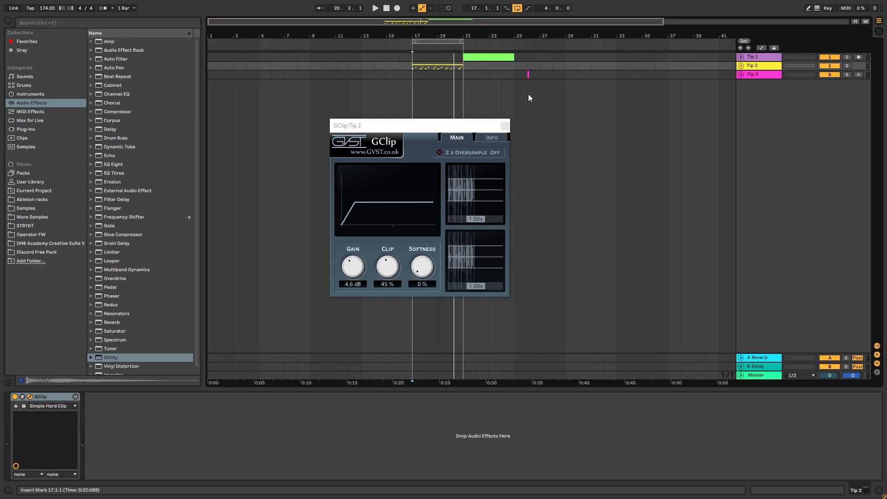
left_click(505, 126)
- Unfold and solo the Tip 3 track, and play its audio clip from bar 26
left_click_drag(529, 37, 528, 90)
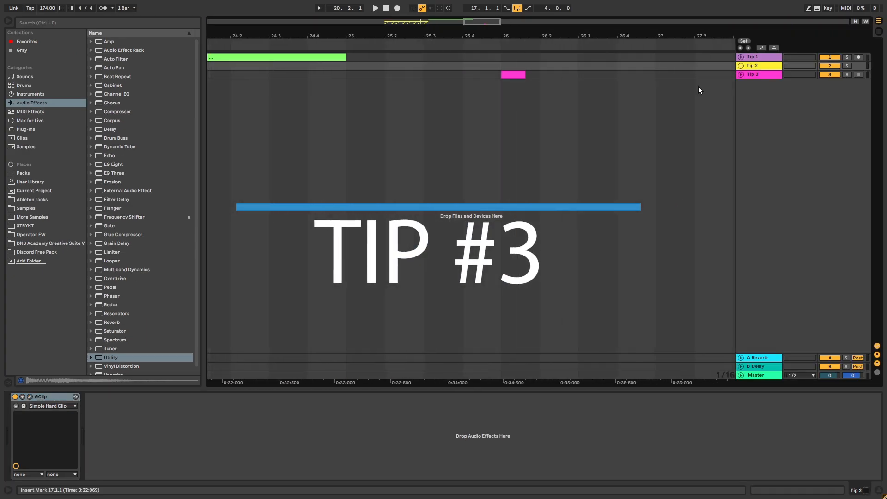
left_click(741, 74)
left_click(507, 97)
left_click_drag(527, 47, 477, 104)
key("space")
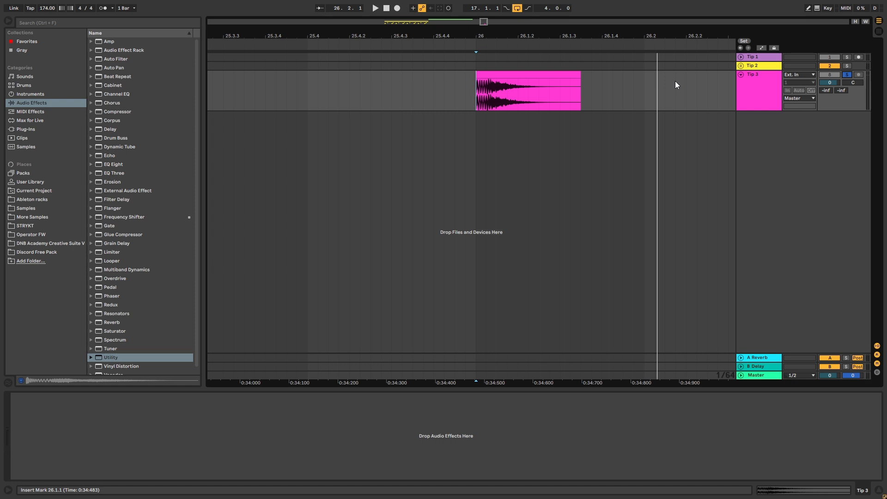
key("space")
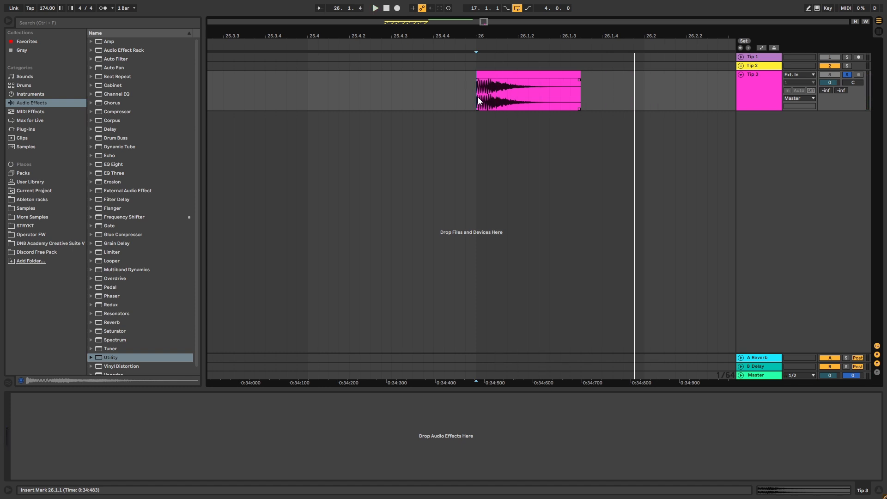
- Open the Snares folder in Discord Free Pack and preview the Discord Snare samples, ending on Discord Snare 2
left_click(57, 252)
left_click(91, 94)
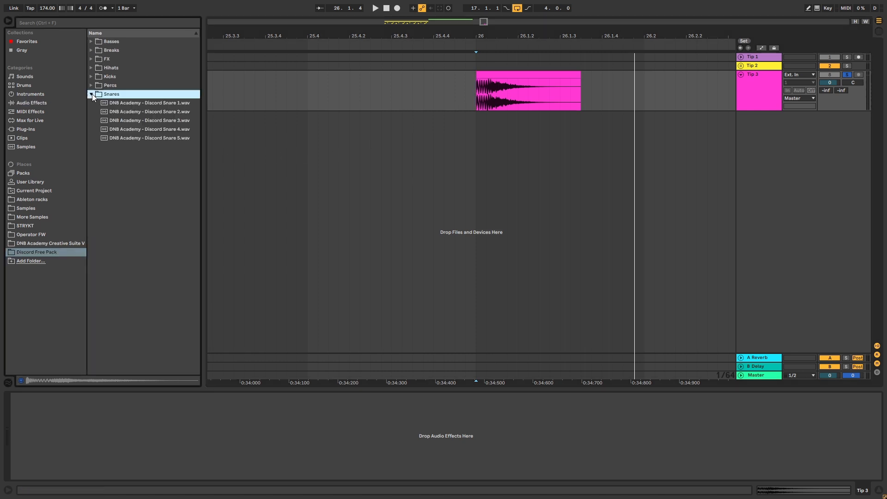
left_click(127, 101)
left_click(150, 110)
left_click(177, 121)
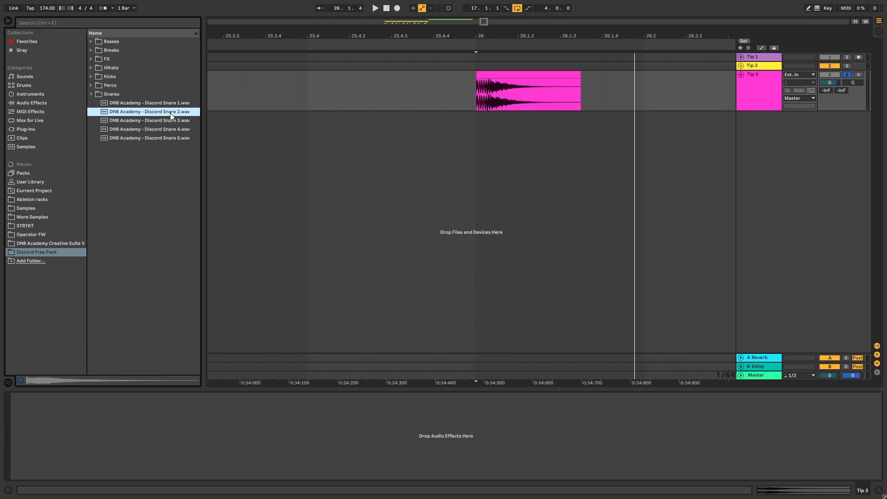
left_click(166, 131)
left_click(167, 138)
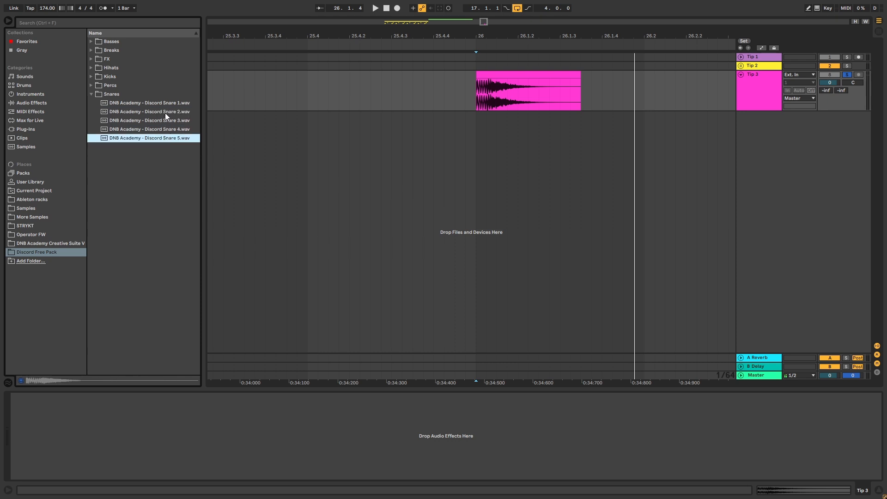
left_click(165, 112)
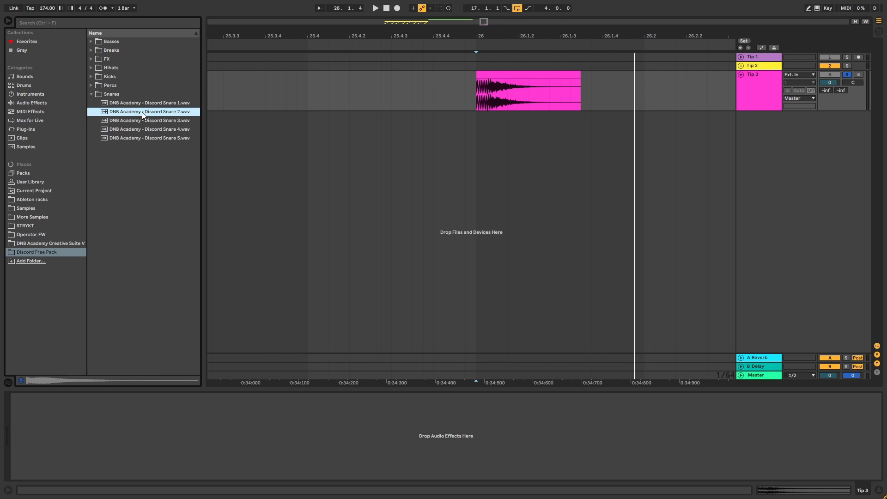
- Place Discord Snare 2 at bar 26, crossfade its opening transient into the start of the Tip 3 snare clip, and play it
left_click_drag(142, 112, 477, 126)
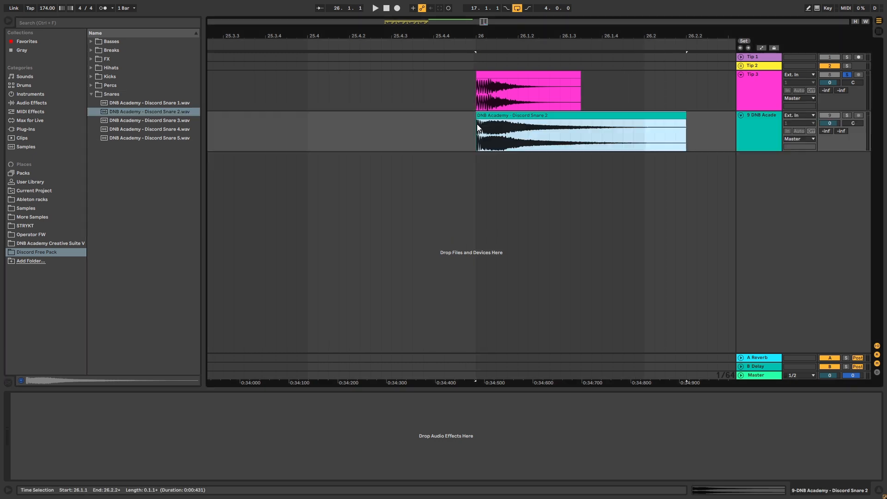
left_click_drag(481, 35, 484, 106)
left_click_drag(377, 140, 384, 139)
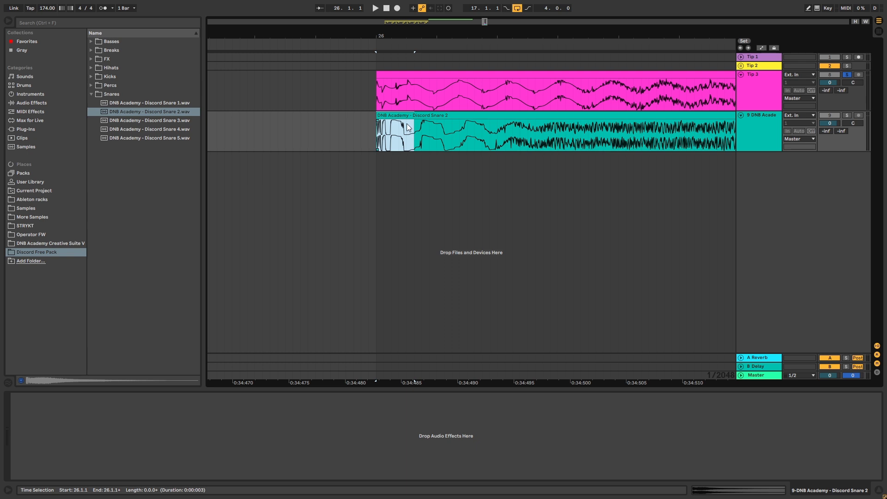
left_click_drag(405, 116, 423, 77)
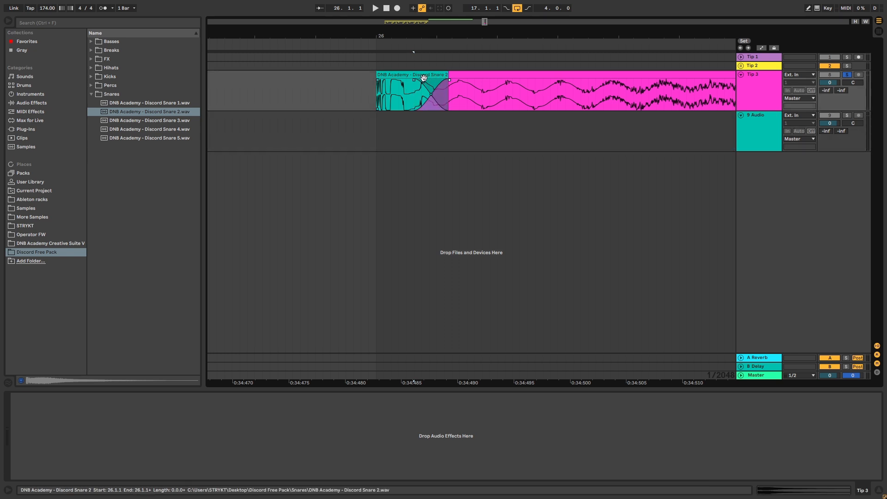
left_click_drag(428, 36, 370, 21)
key("space")
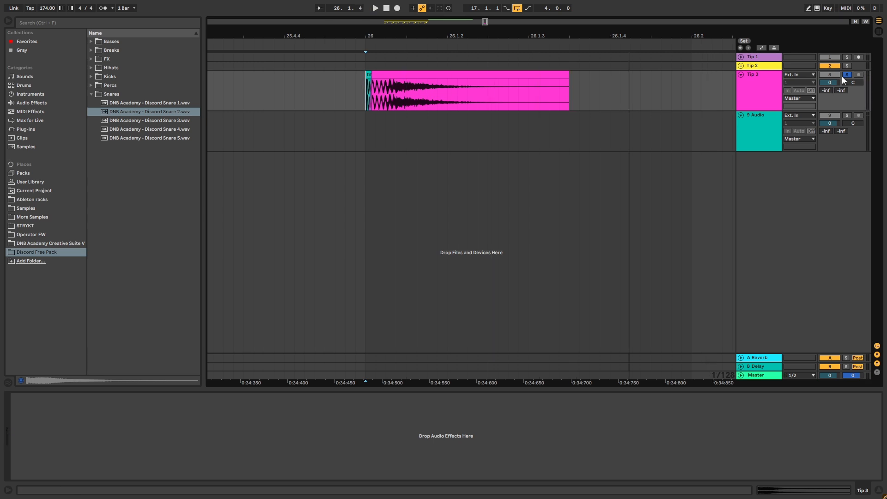
- Try moving the transient slice back to the lower track, restoring the original snare's start for a comparison playback, and undo the changes
key("space")
left_click_drag(368, 76, 369, 123)
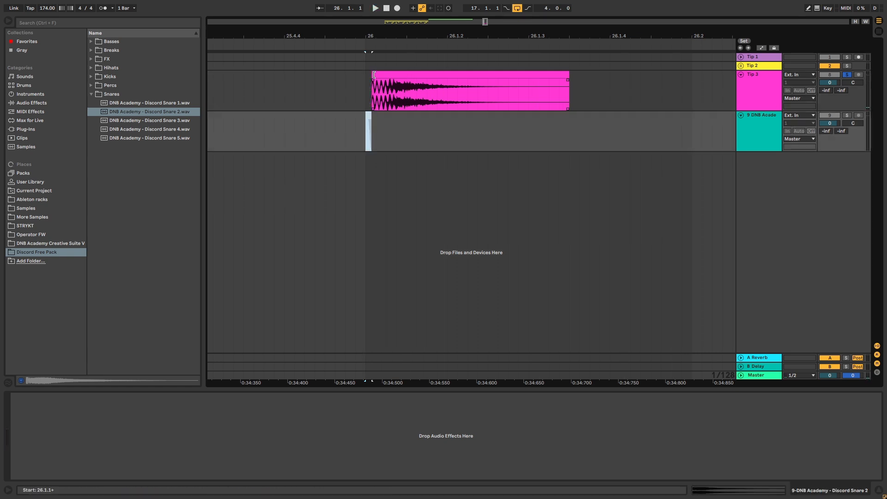
left_click_drag(375, 76, 363, 76)
key("space")
key("ctrl+z")
key("ctrl+z")
key("ctrl+z")
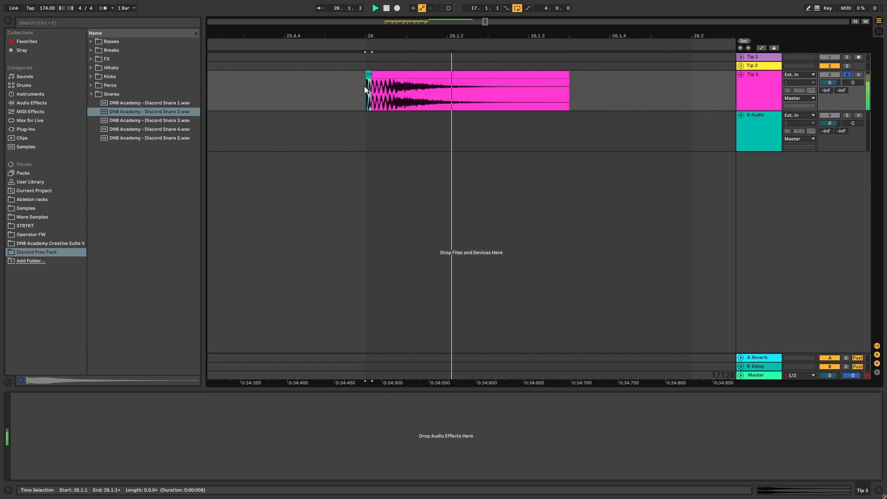
- Preview Discord Snares 5, 4, 3 and 1 in the Snares folder
left_click(177, 139)
left_click(150, 130)
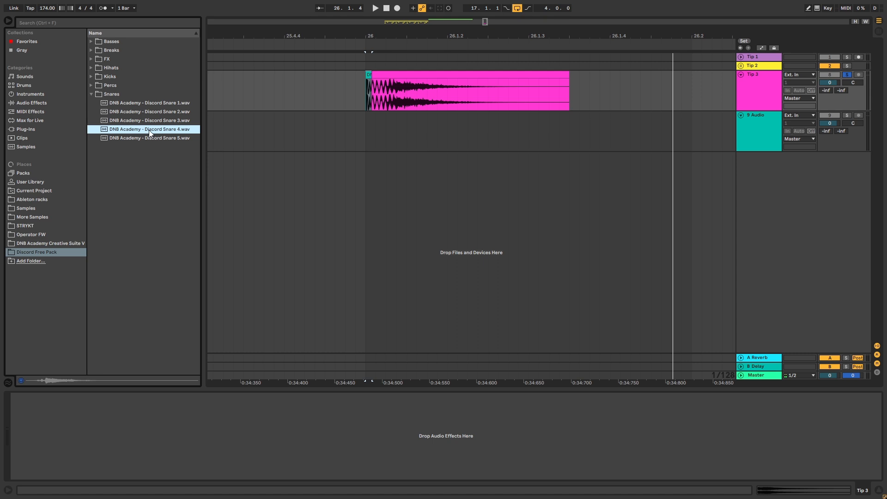
left_click(150, 120)
left_click(154, 103)
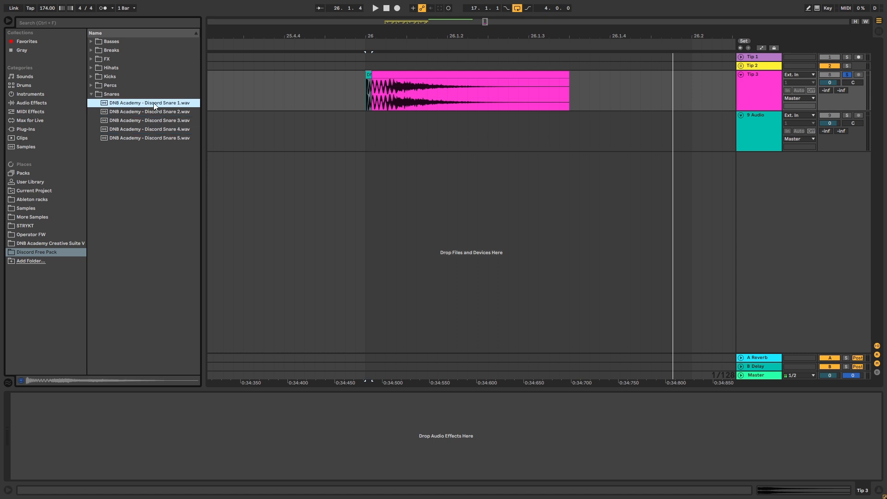
- Layer Discord Snare 1 on the track below Tip 3 with a long fade-in, soloing and playing both snare layers from bar 26
mouse_move(154, 104)
left_mouse_down()
mouse_move(358, 131)
mouse_move(468, 126)
mouse_move(445, 119)
left_mouse_up()
left_click(359, 137)
left_click(370, 103)
key("space")
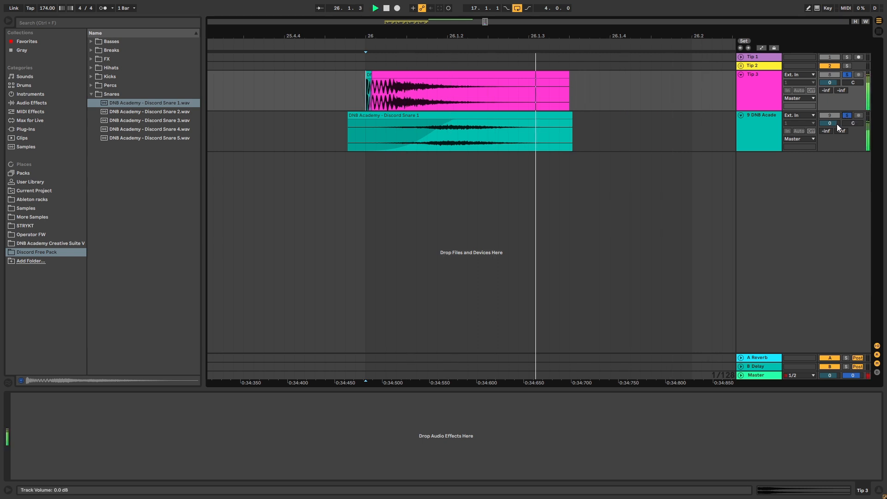
key("space")
- Lower the Discord Snare 1 track's volume to -3.2 dB and replay the layered snare
left_click_drag(827, 124, 827, 138)
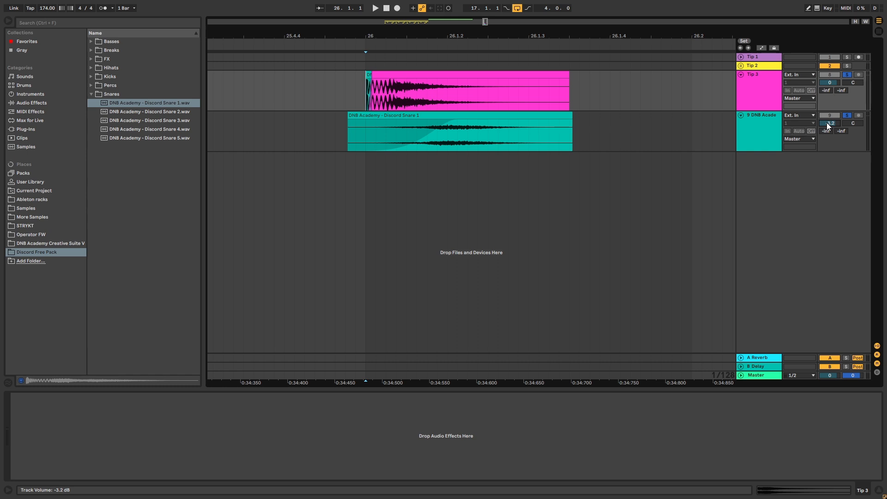
key("space")
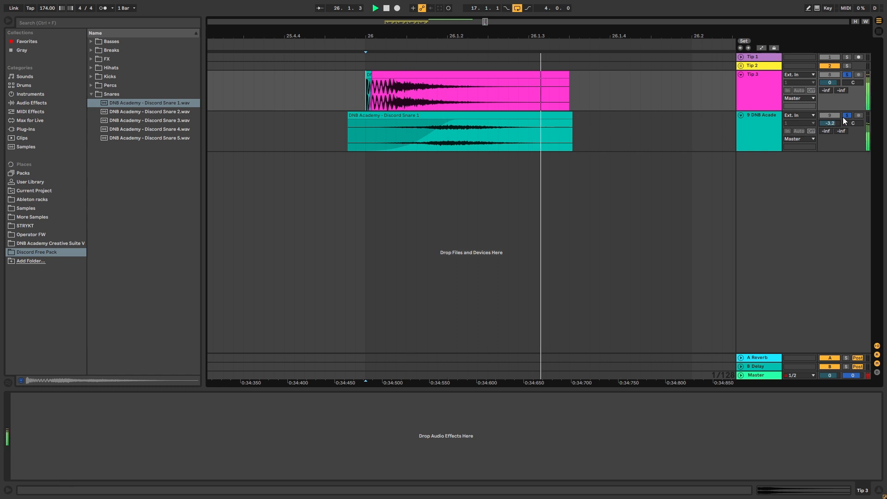
key("space")
key("space")
key("space")
- Put a copy of the original snare on a new audio track above Tip 3 and compare it with the layered version
left_click(847, 74)
scroll(480, 81, "down", 4)
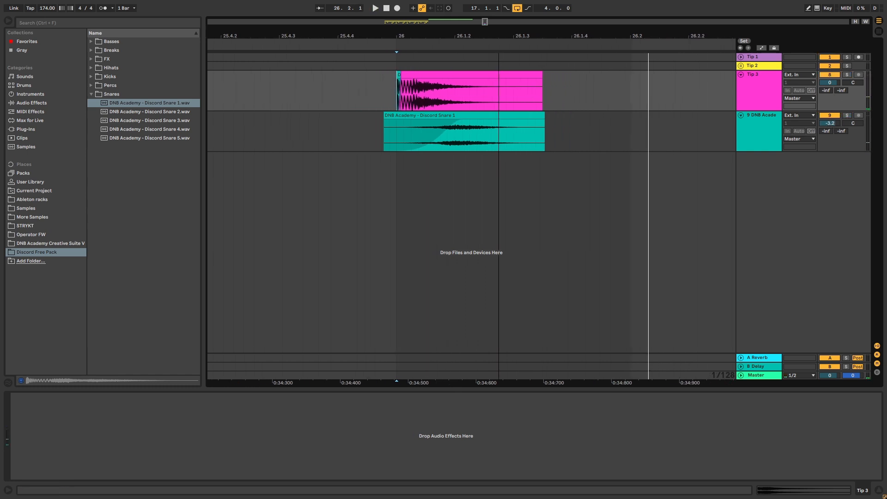
left_click(453, 67)
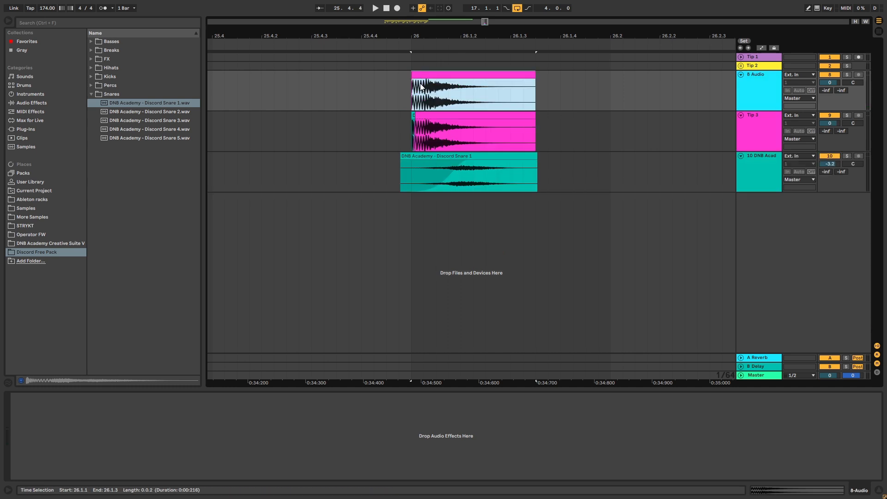
left_click(421, 86)
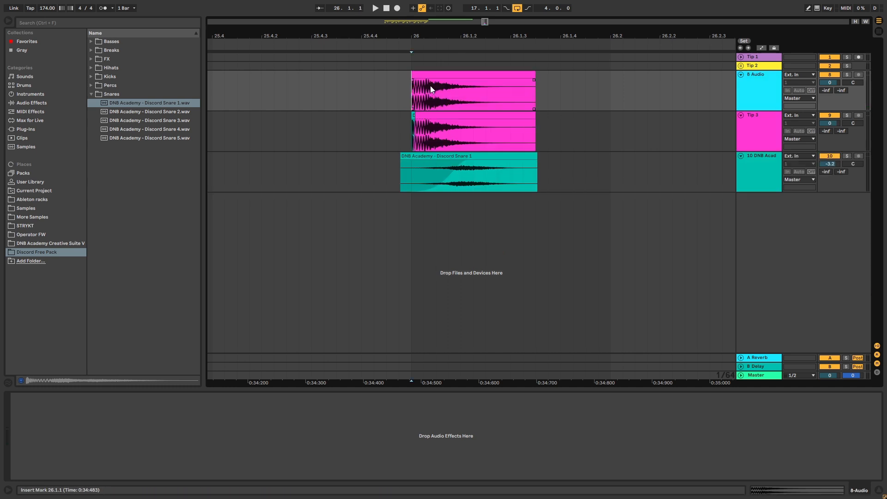
left_click(847, 74)
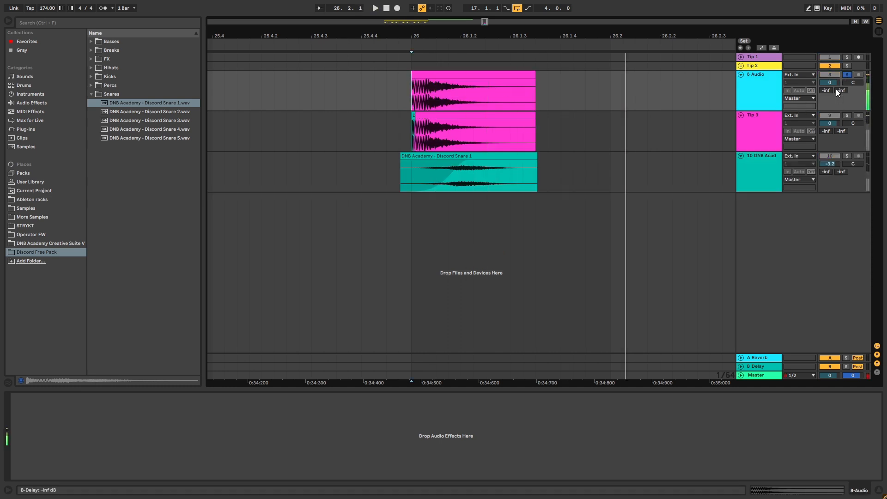
left_click(846, 75)
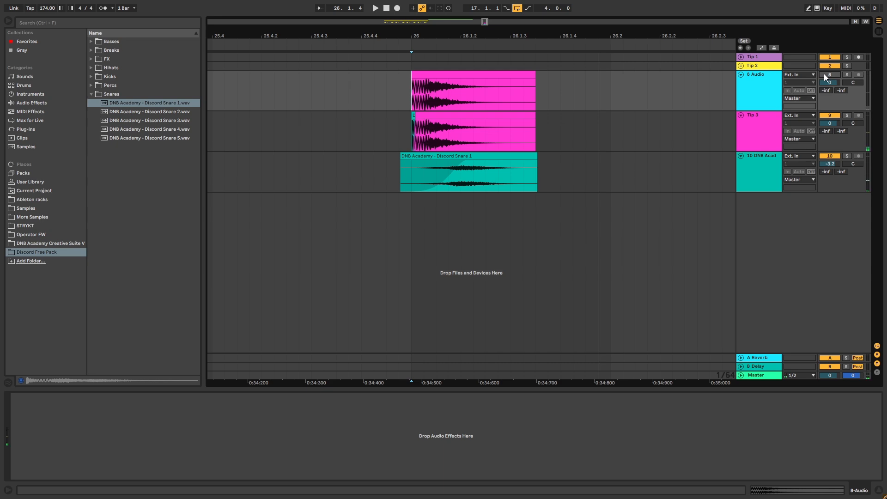
key("space")
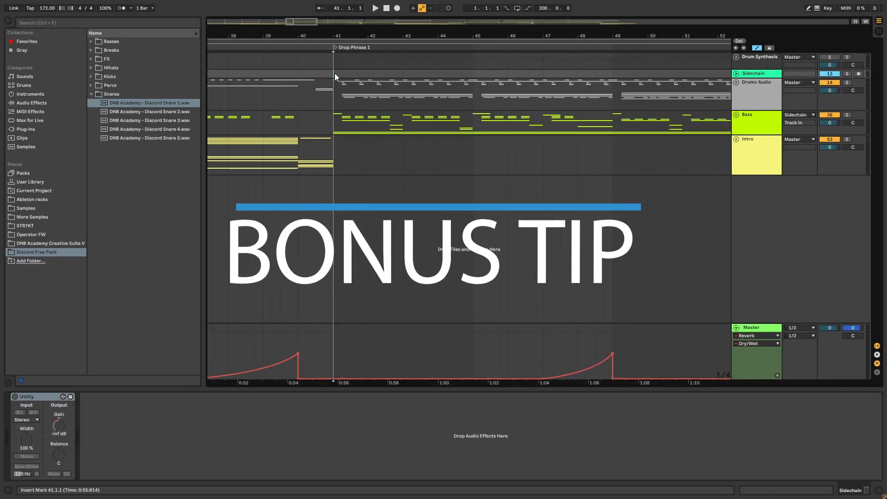
- Unfold and solo the Drums Audio group, and play it from Drop Phrase 1 at bar 41
left_click(736, 82)
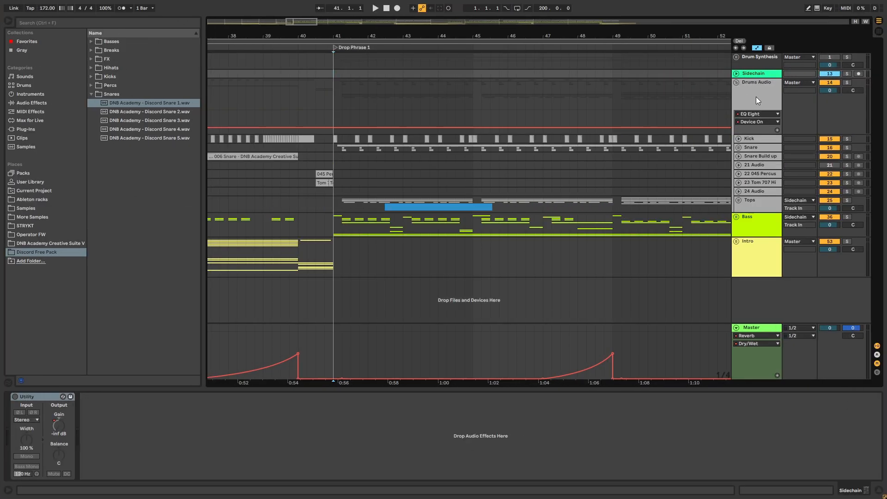
left_click(753, 101)
left_click(847, 82)
key("space")
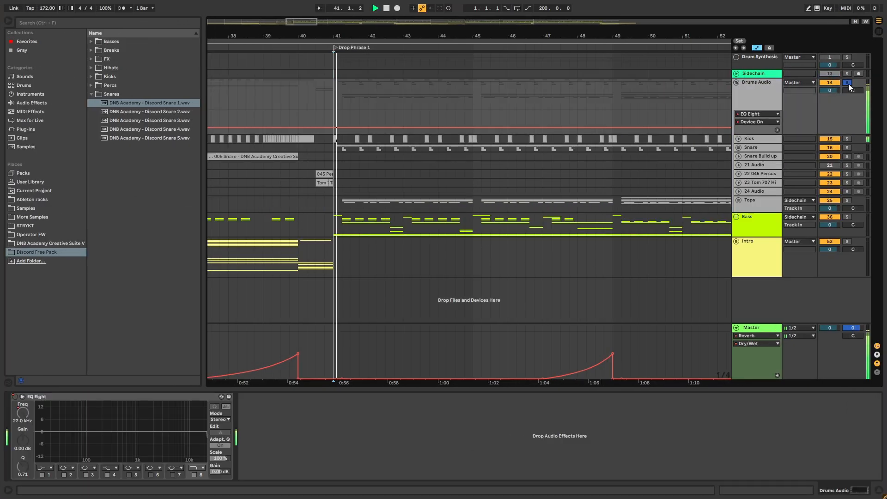
- Fold and unsolo the Drums Audio group, and play the full mix from bar 41
left_click(737, 83)
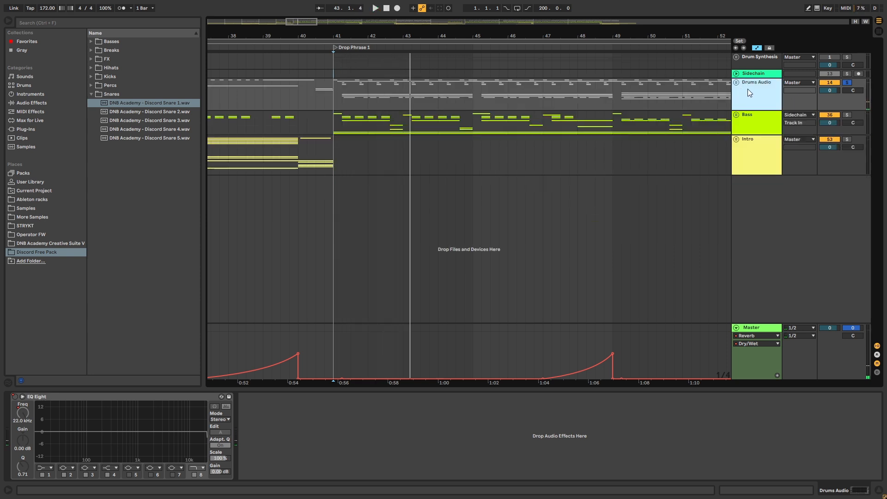
left_click(848, 82)
key("space")
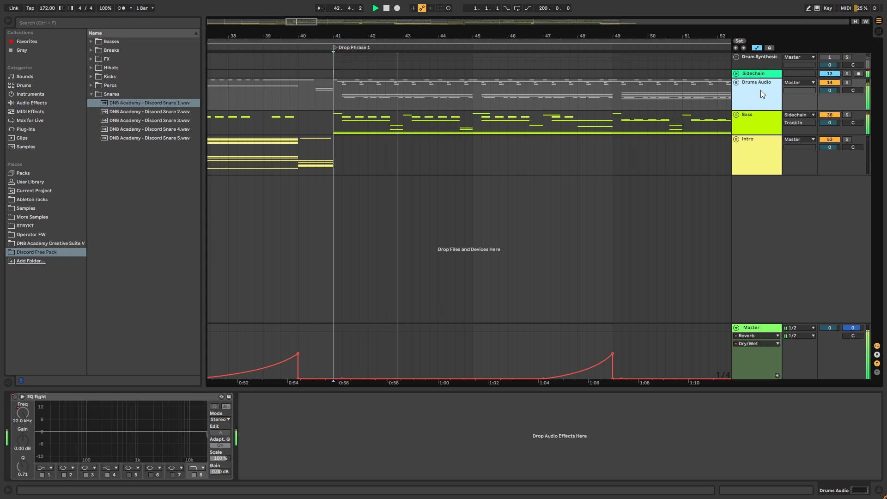
key("space")
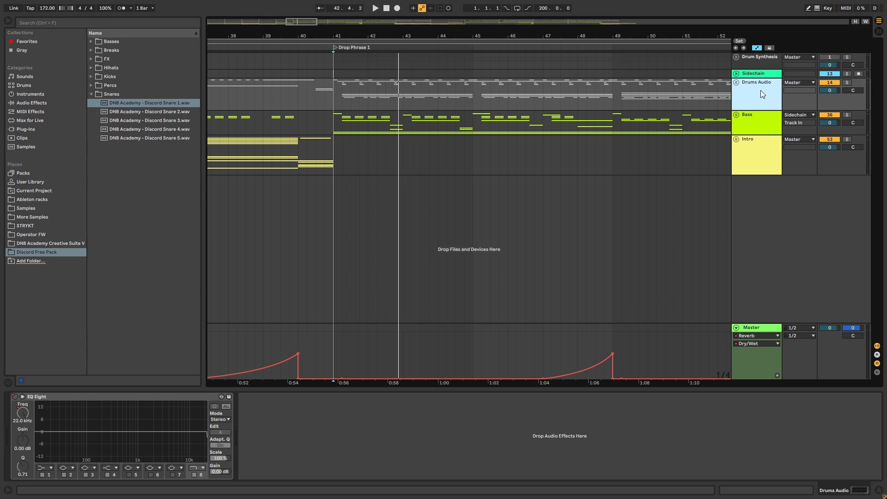
key("space")
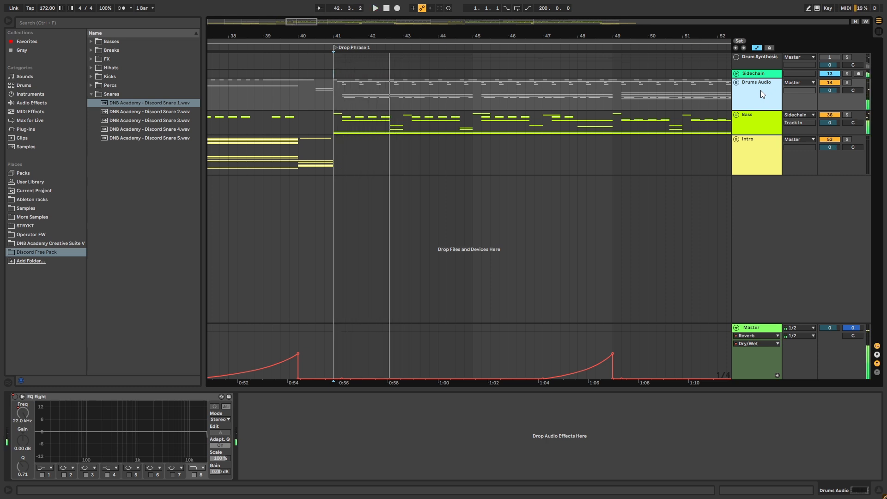
- Unfold the Sidechain track to show its Utility Gain automation, solo it, and play from bar 41
left_click(758, 75)
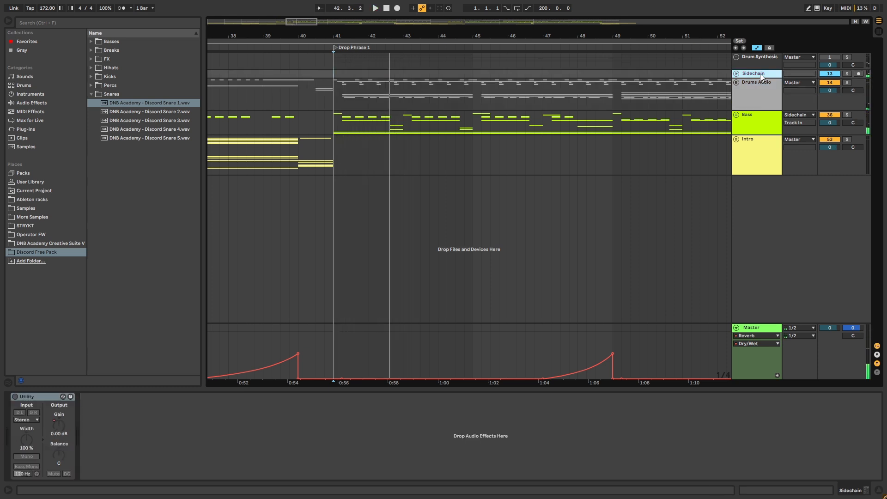
left_click(737, 74)
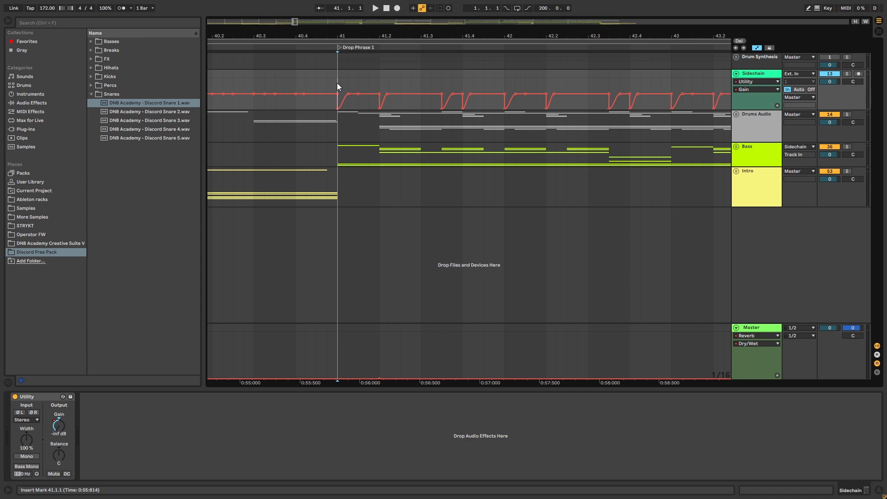
left_click(849, 73)
key("space")
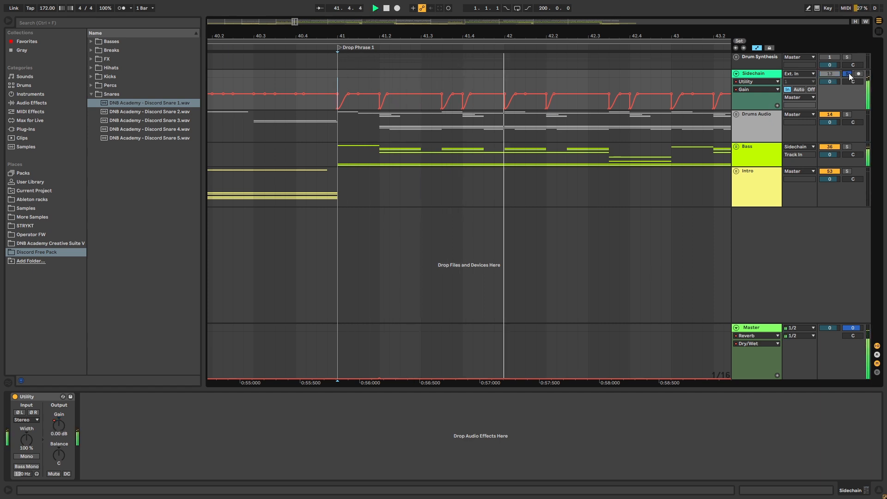
- Compare the soloed Sidechain track with its Utility device bypassed and re-enabled
left_click(16, 396)
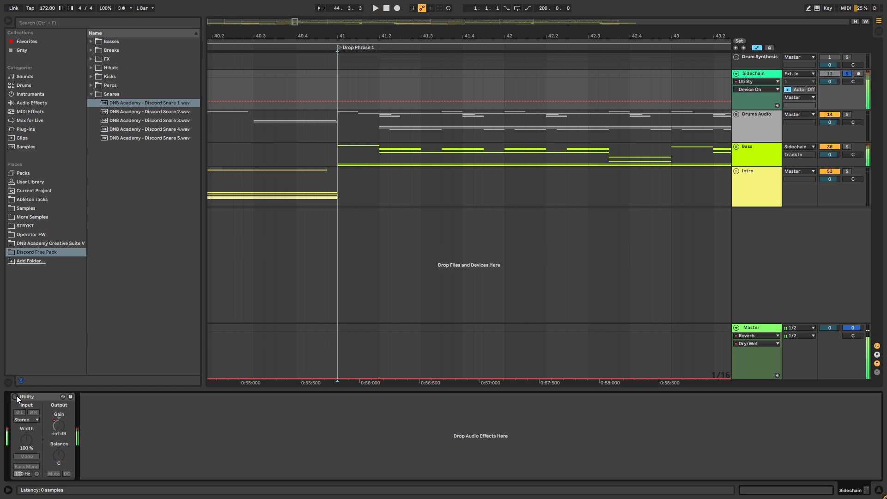
left_click(16, 396)
key("space")
key("space")
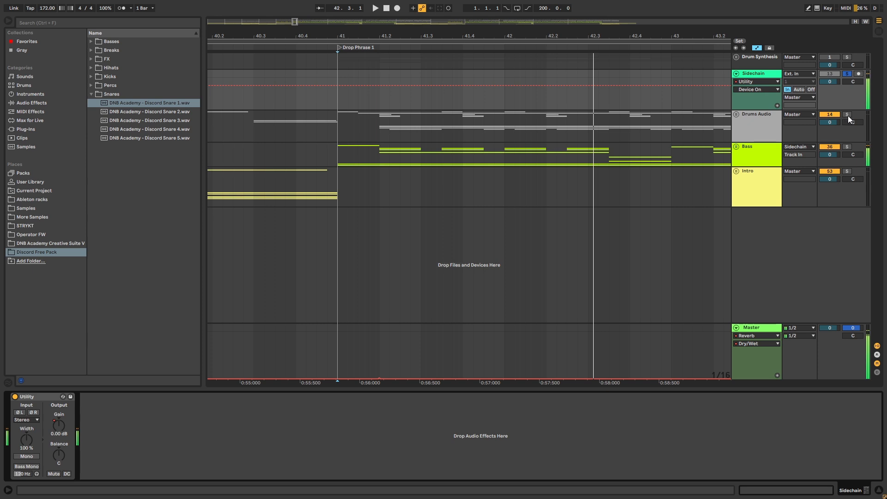
- Solo the Drums Audio group together with the Sidechain track and replay the drop
left_click(847, 114)
key("space")
key("space")
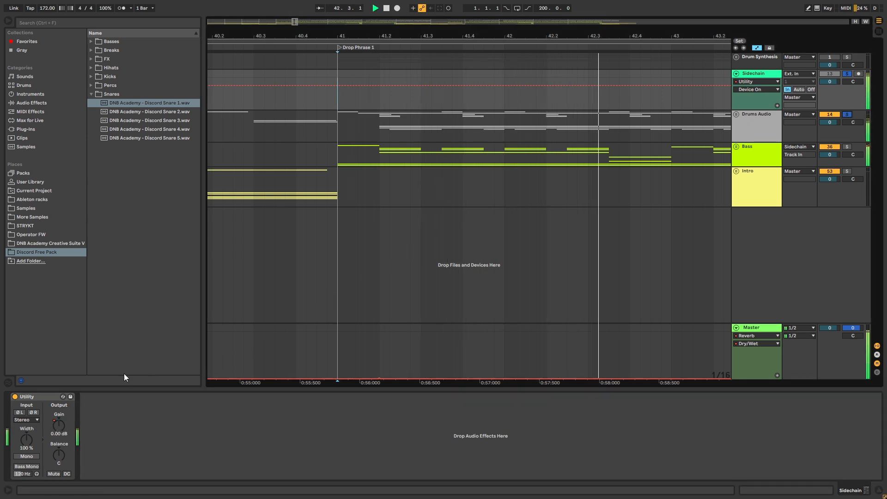
- Compare the drums and bass with the Sidechain track's Utility bypassed, re-enabling it for the second playback
left_click(15, 396)
key("space")
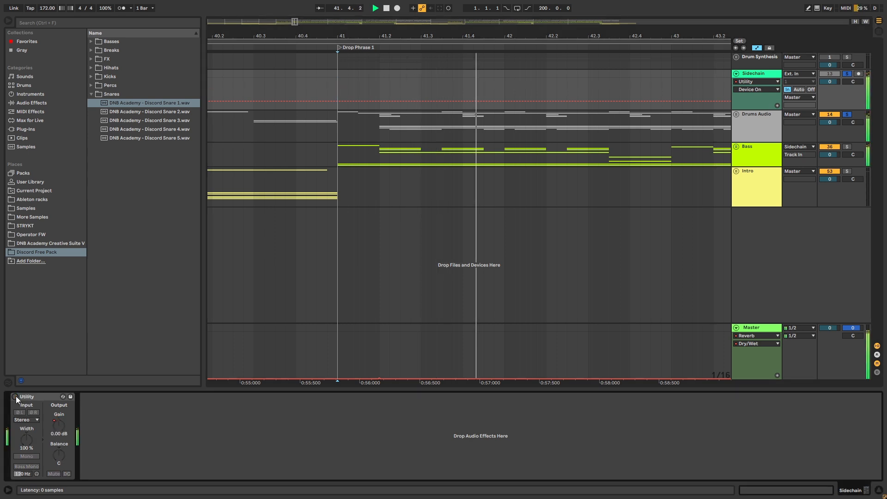
left_click(15, 397)
key("space")
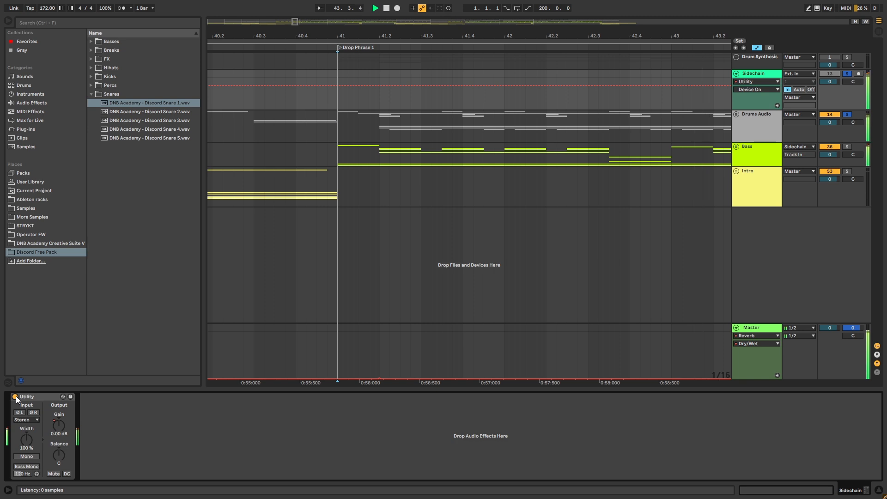
left_click_drag(344, 36, 354, 15)
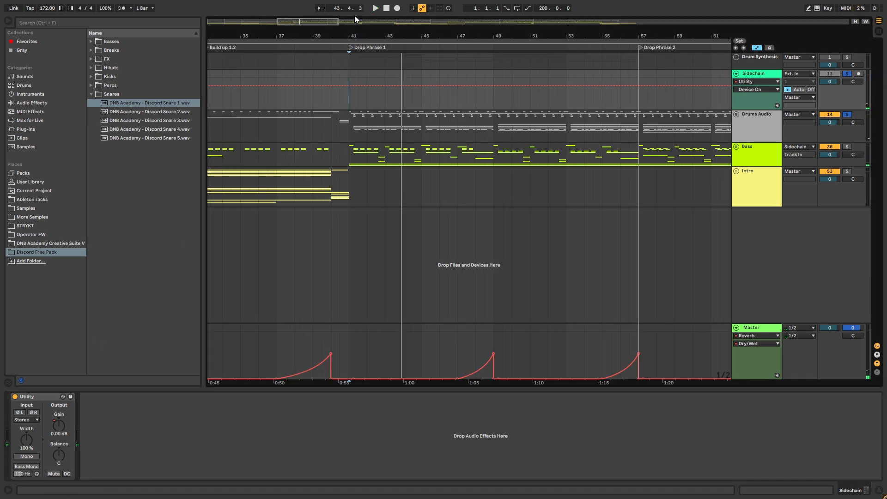